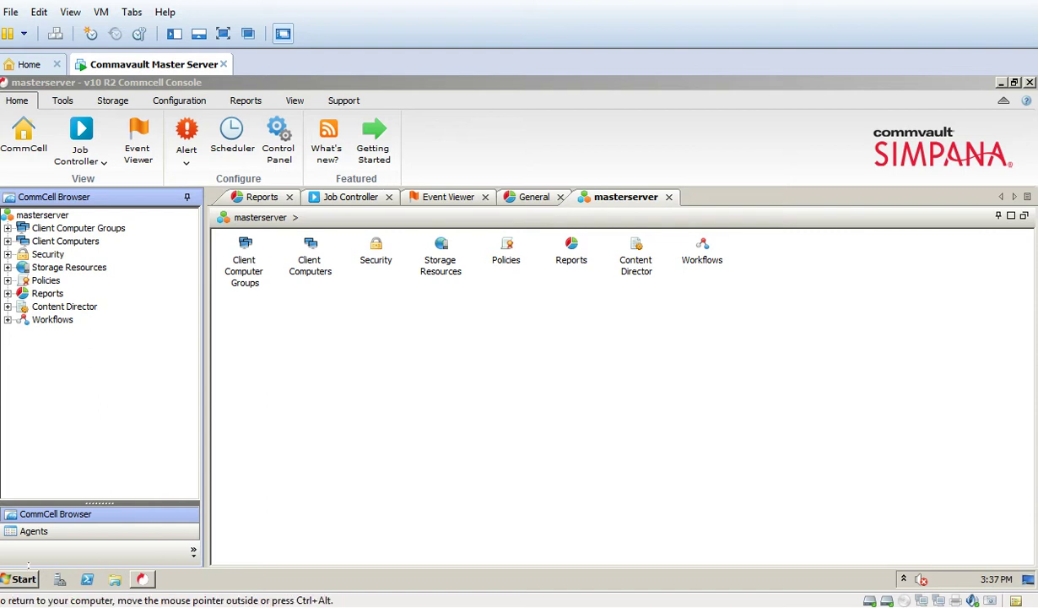
Step: Open the Windows Services console by running services.msc, and maximize its window
click(24, 578)
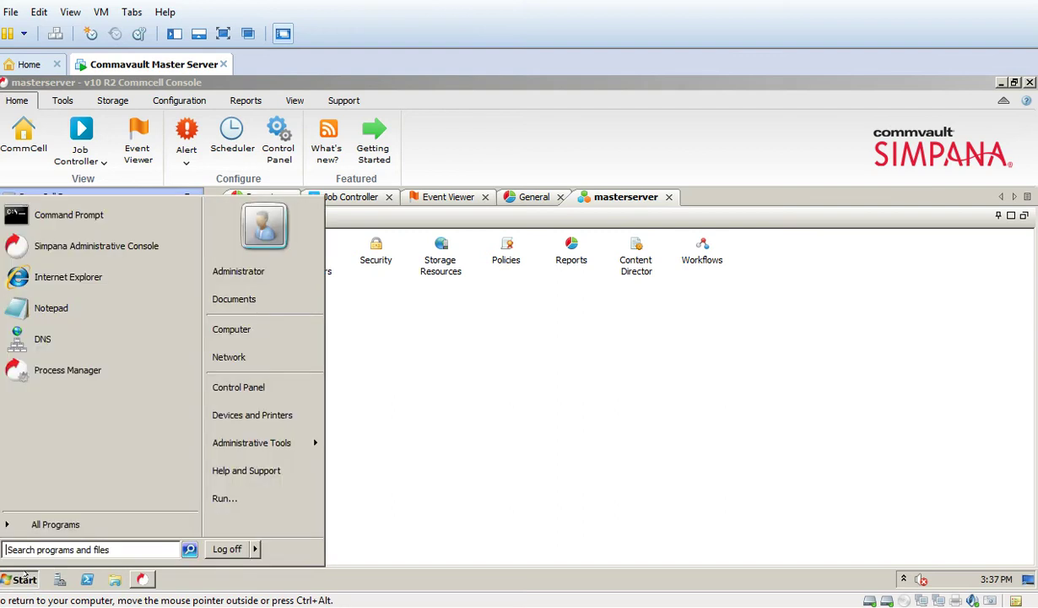
text(s)
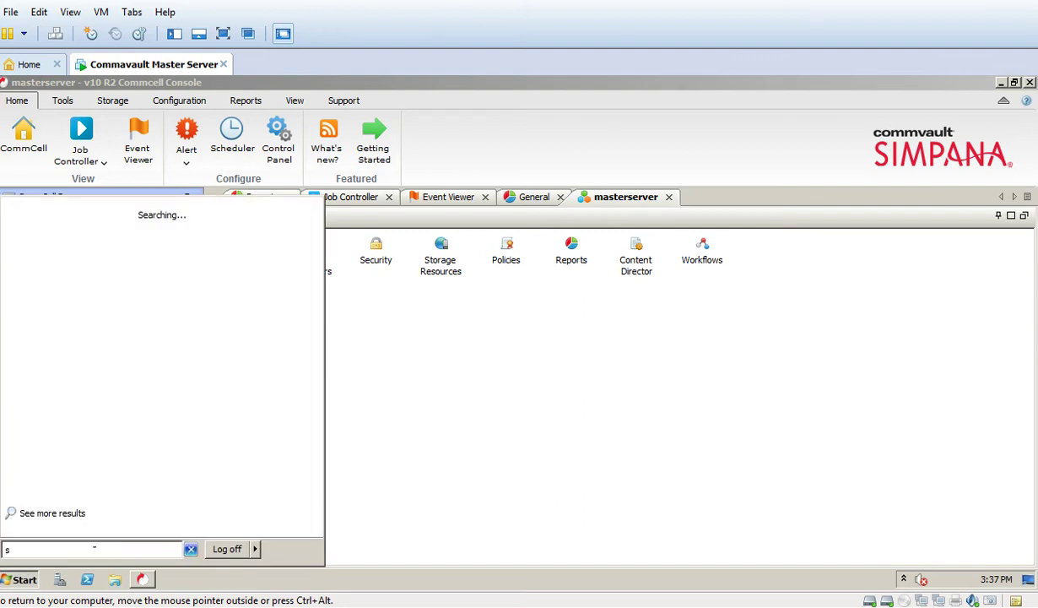
text(ervices.msc)
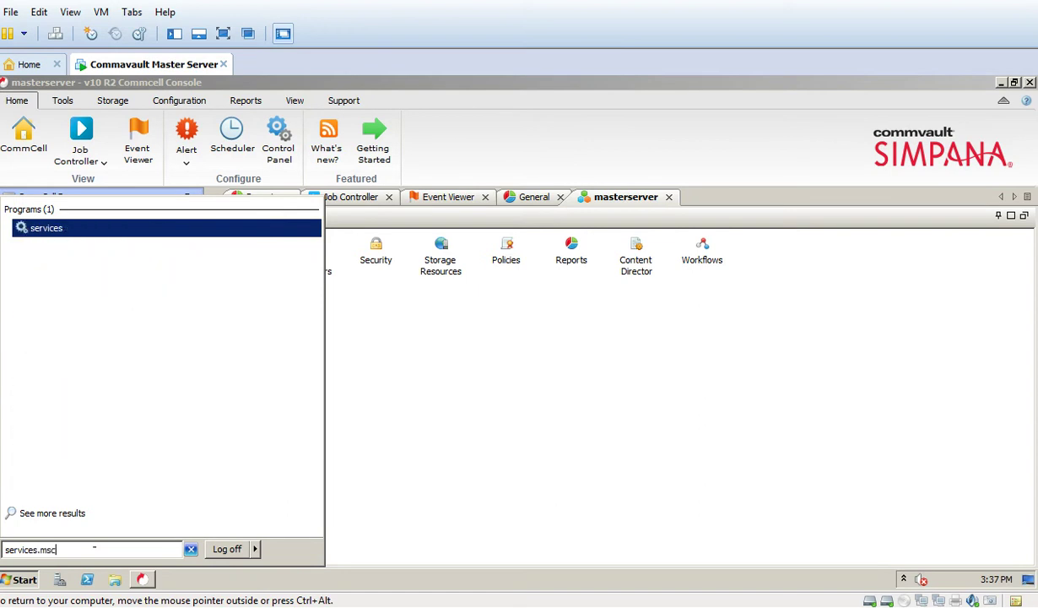
key(Return)
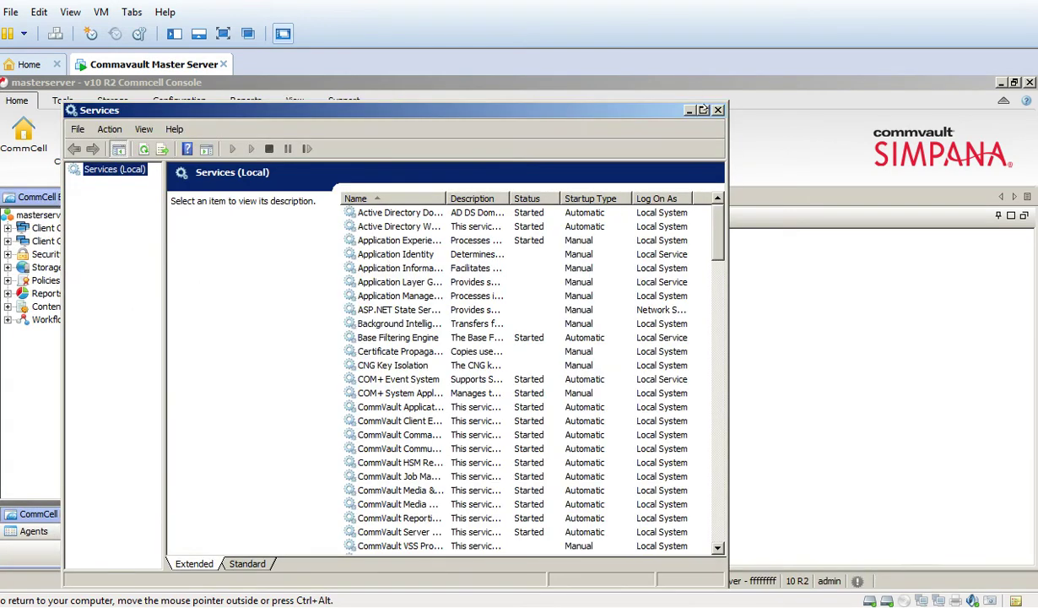
double_click(682, 106)
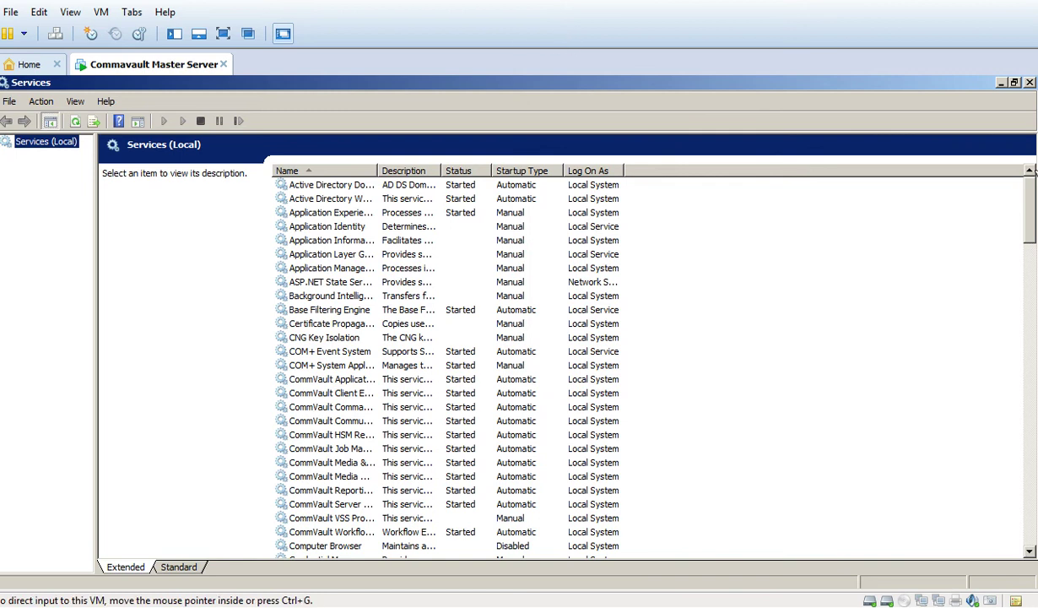
Step: Widen the Name column in the services list so the full CommVault service names are readable
scroll(1027, 207, down, 2)
scroll(1027, 207, down, 1)
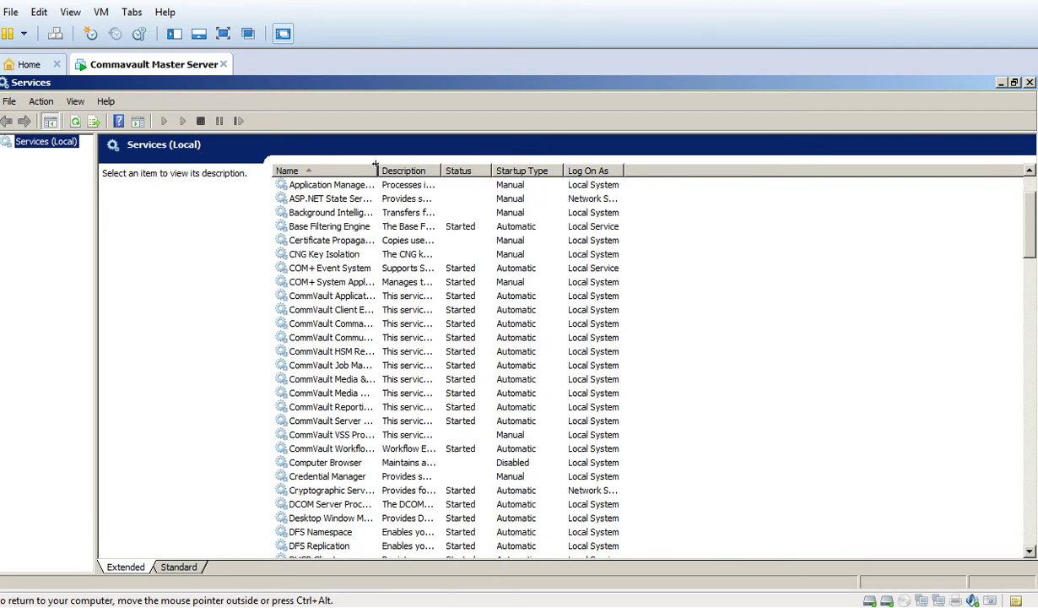
drag(378, 164, 522, 164)
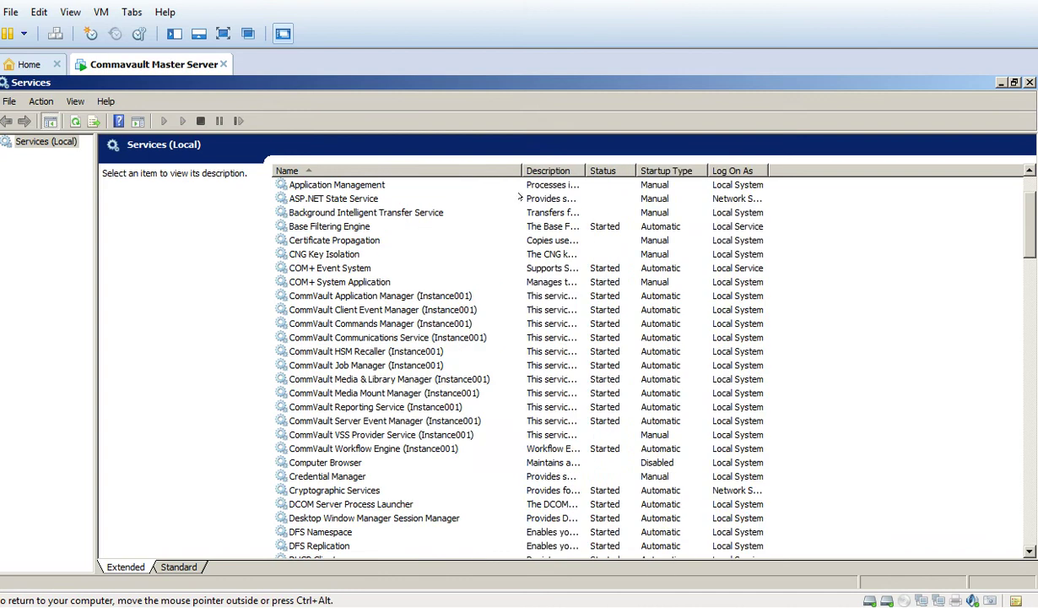
Step: Go through the CommVault (Instance001) services one by one, from Application Manager to Workflow Engine, examining each description and status
click(398, 293)
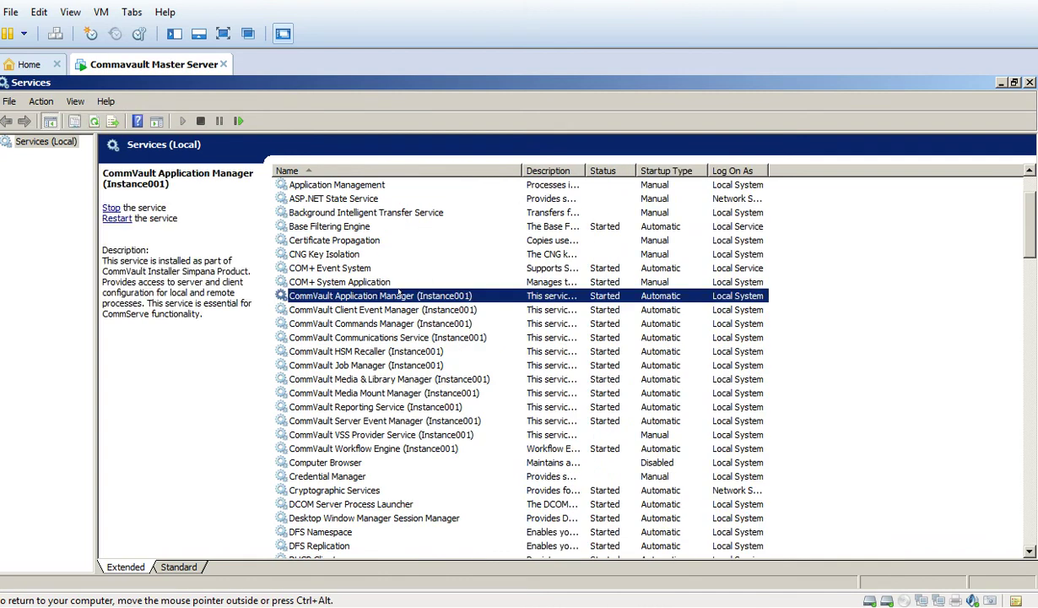
click(392, 309)
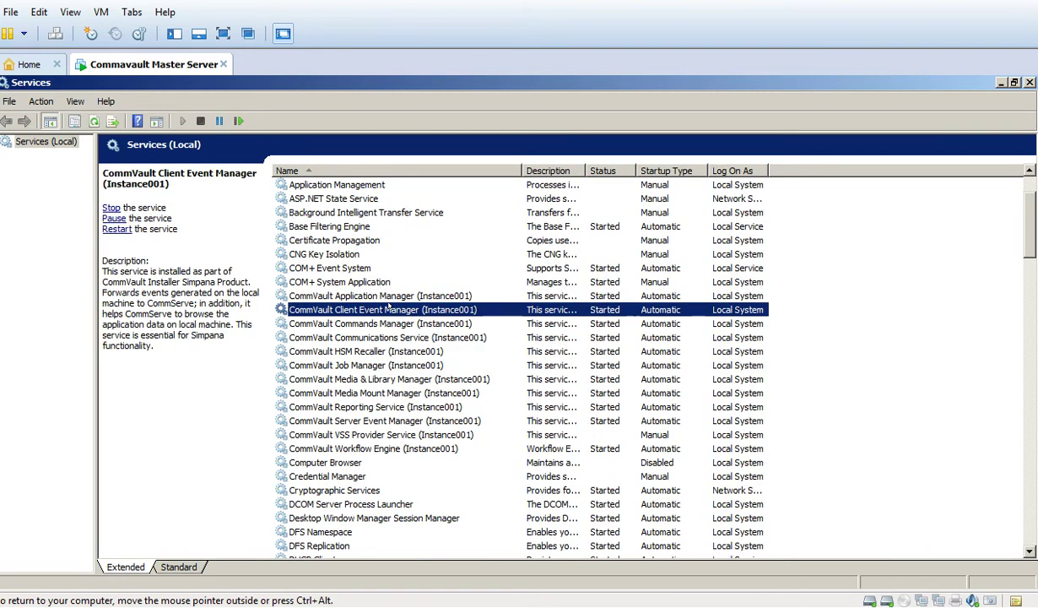
click(386, 324)
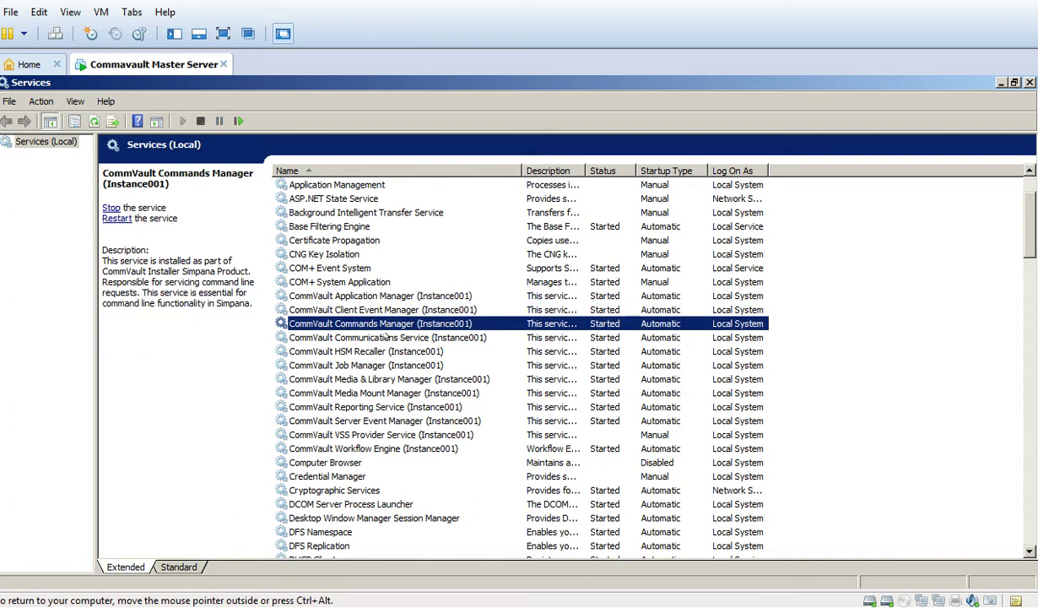
click(386, 338)
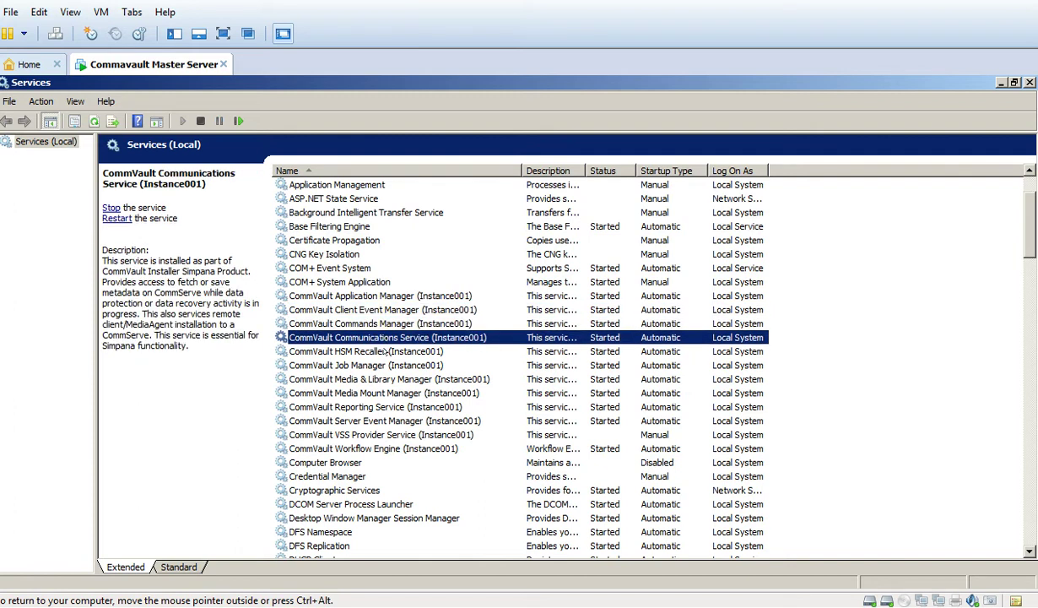
click(385, 351)
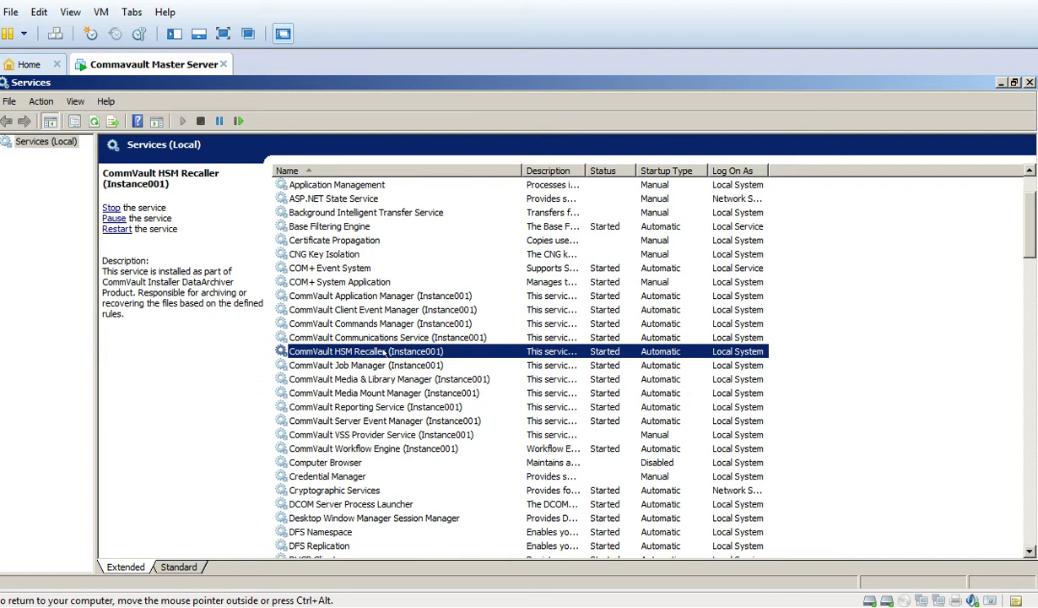
click(387, 364)
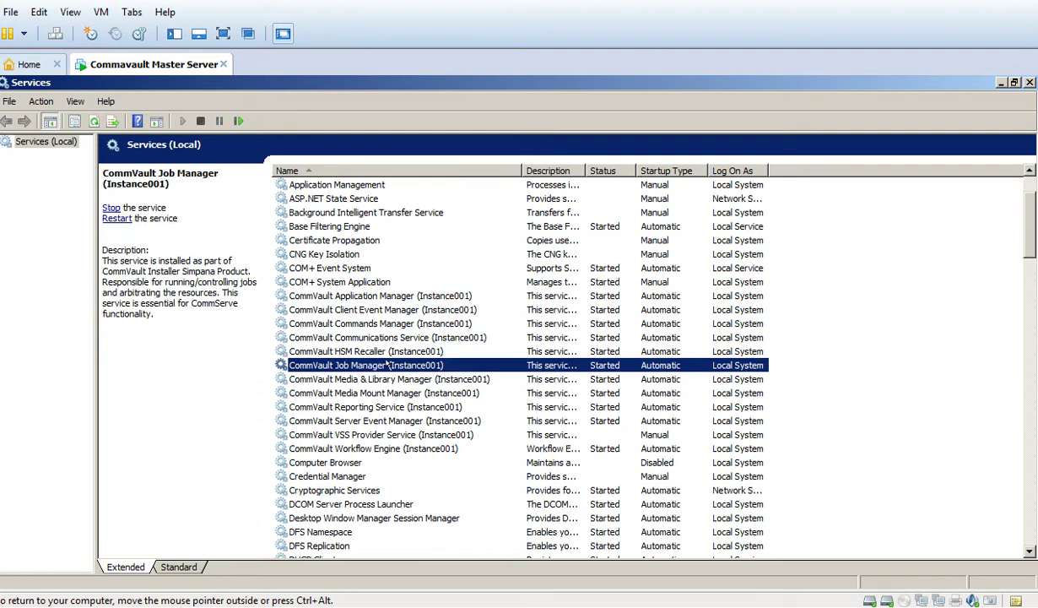
click(388, 378)
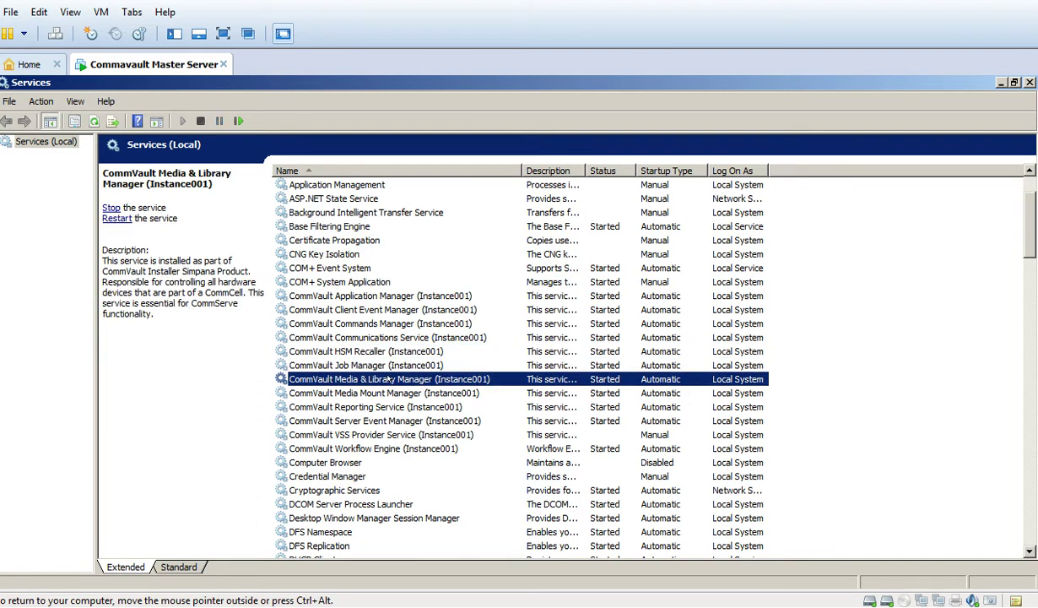
click(392, 392)
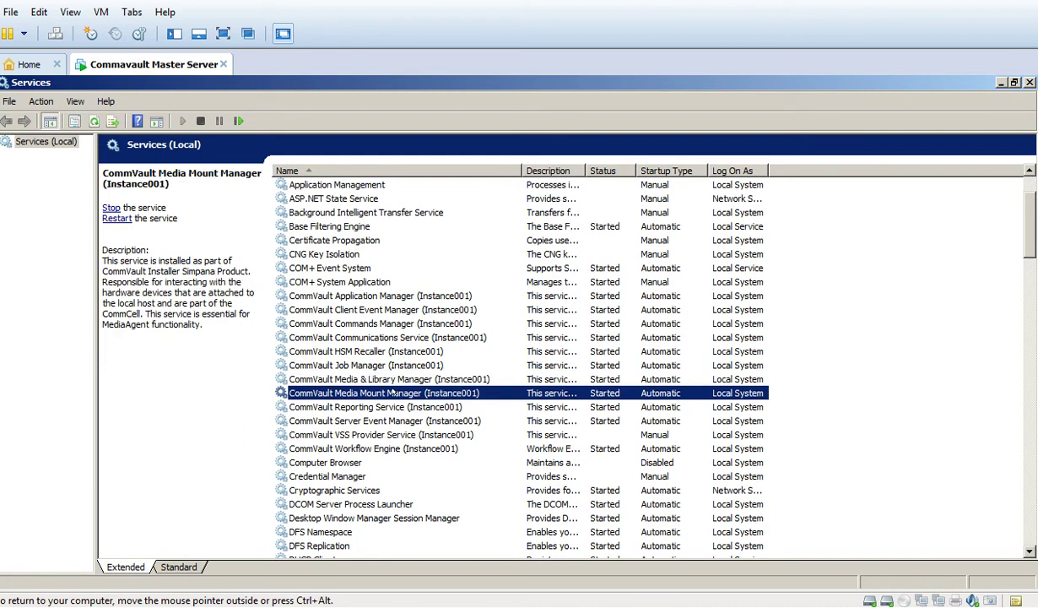
click(394, 406)
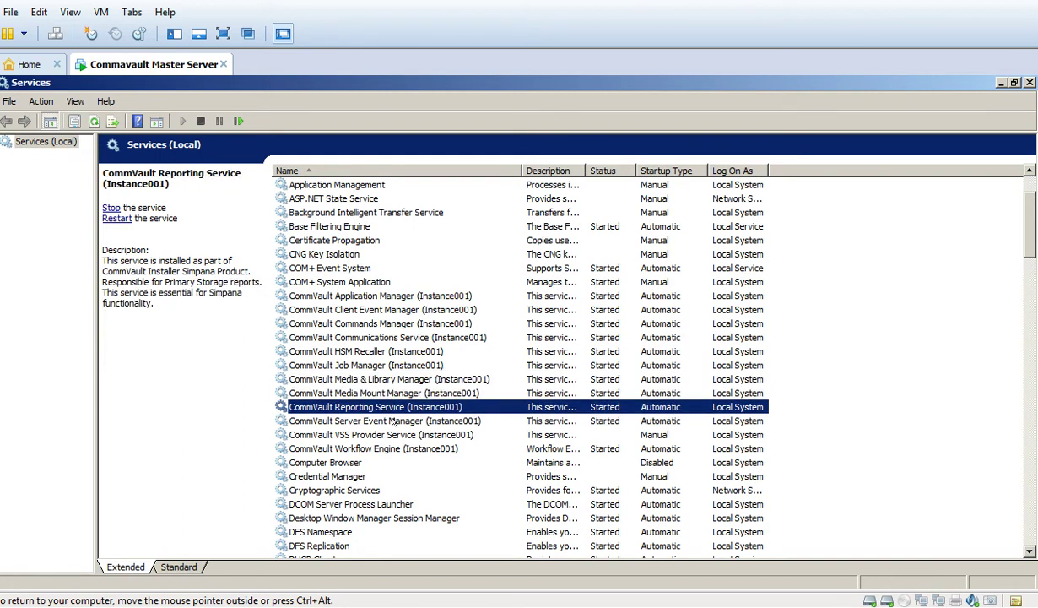
click(392, 420)
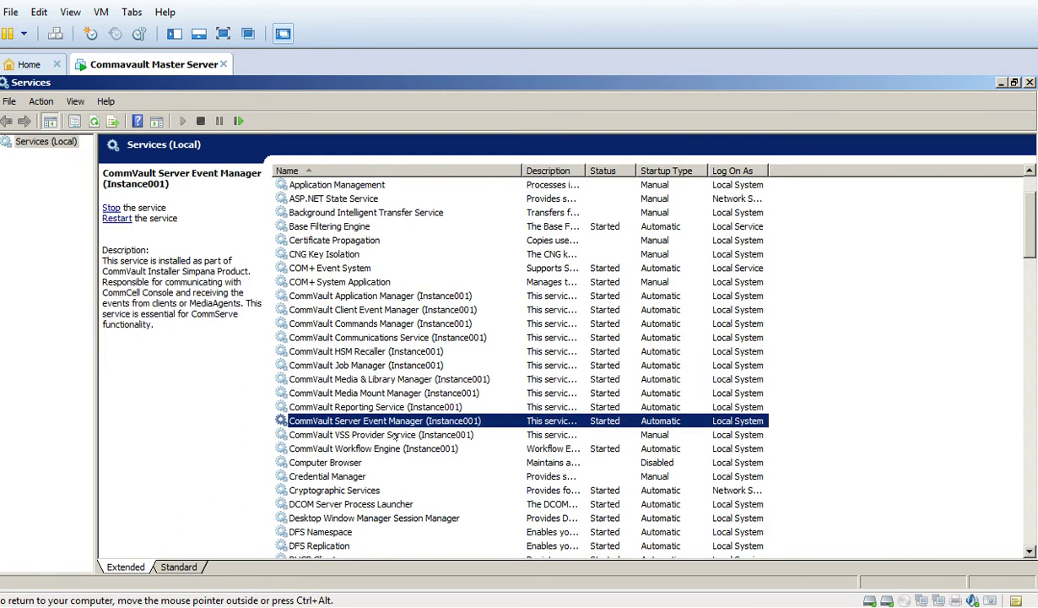
click(395, 434)
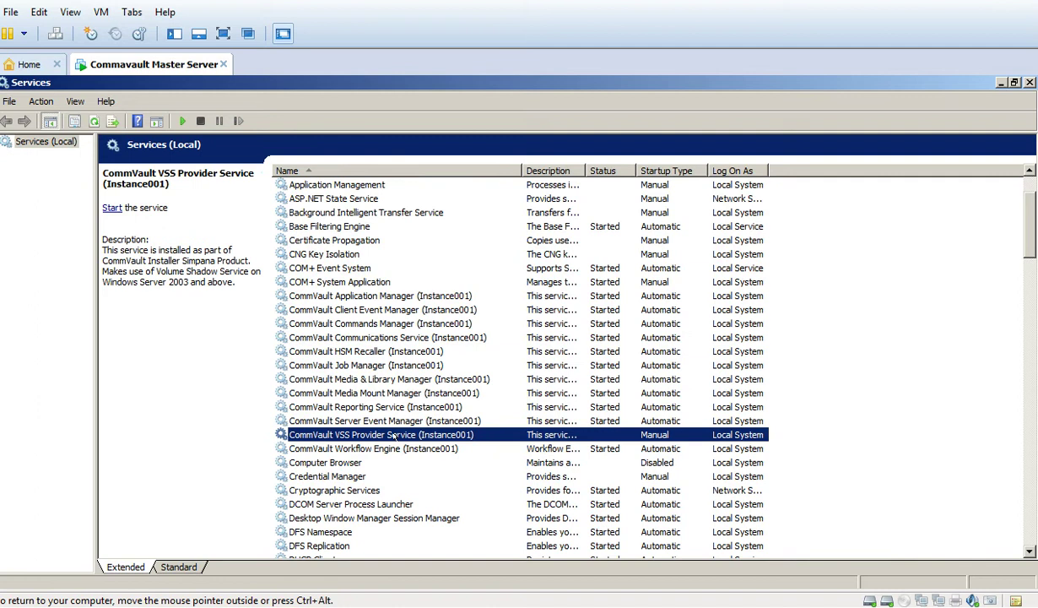
click(389, 448)
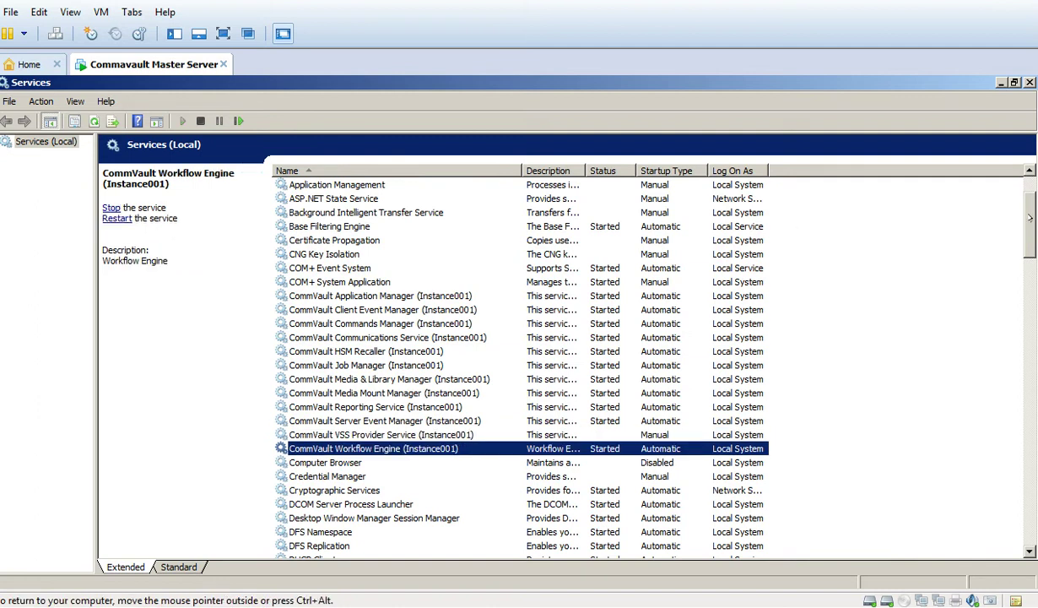
Step: Examine the description and status of the SQL Server (COMMVAULT) and SQL Server Agent (COMMVAULT) services
drag(1029, 218, 995, 416)
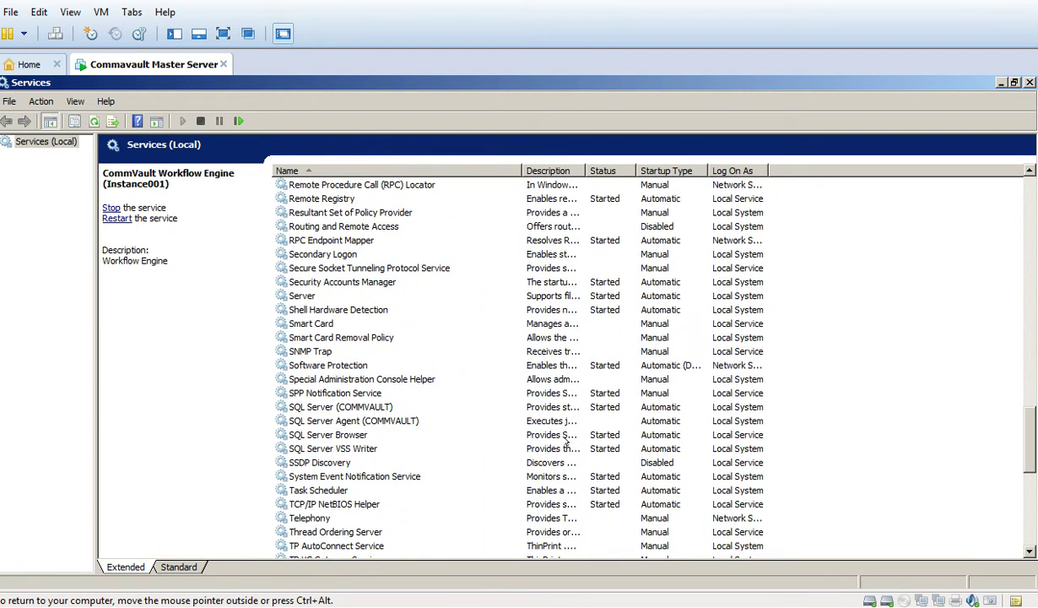
click(314, 406)
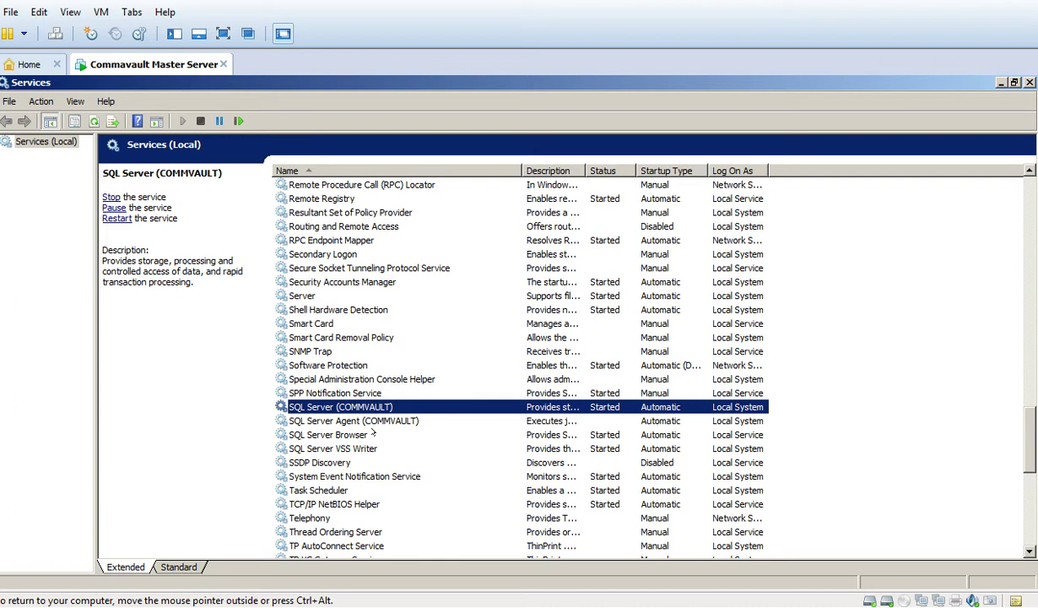
key(Down)
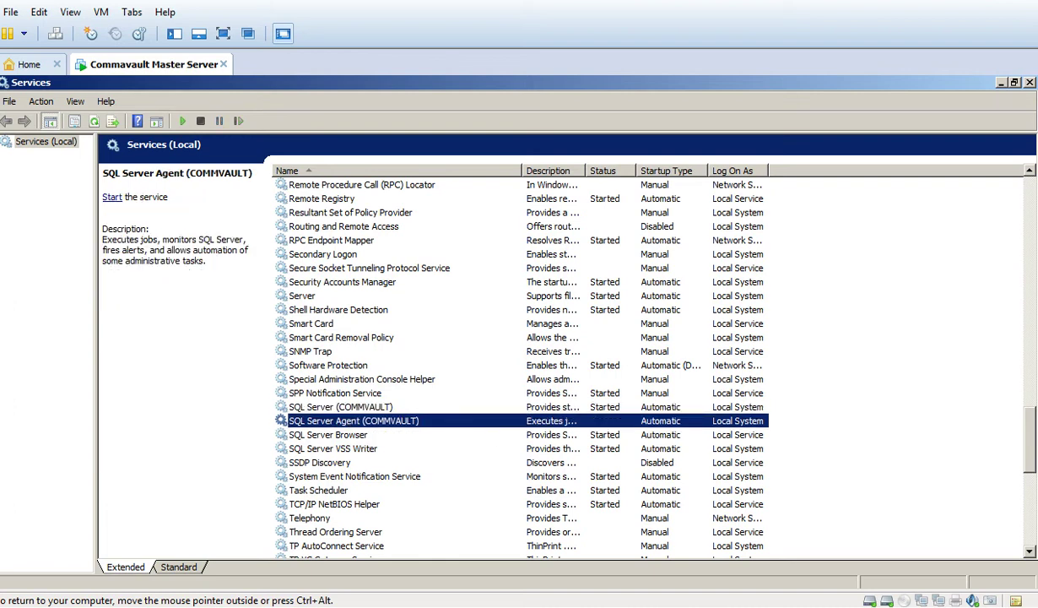
Step: Review the roles of CommVault's Client Event Manager, Communications Service, Job Manager, Media & Library Manager, Media Mount Manager, Server Event Manager and VSS Provider Service
drag(1029, 438, 981, 221)
click(360, 268)
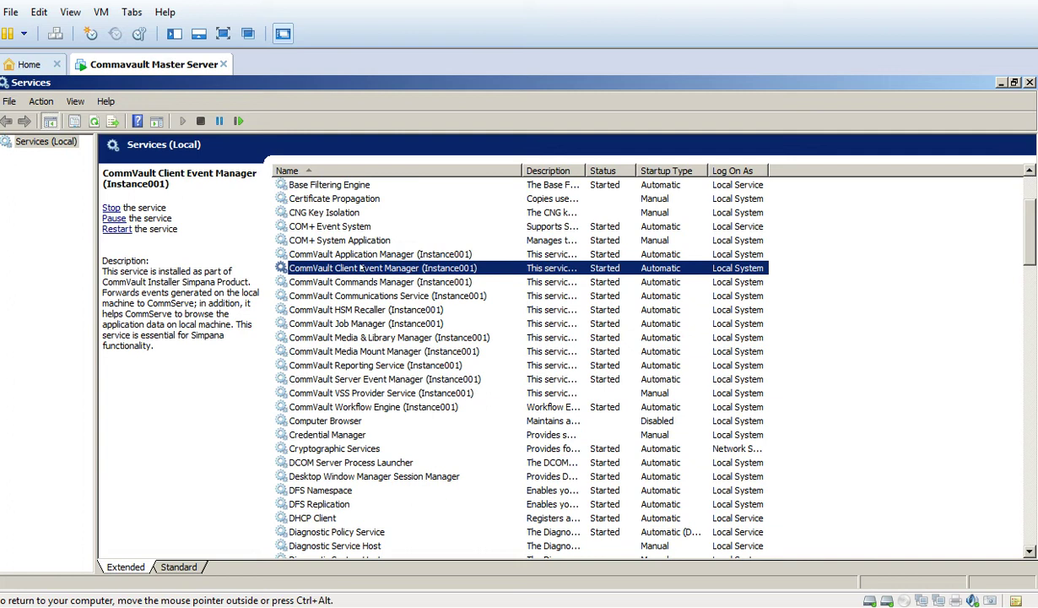
click(388, 296)
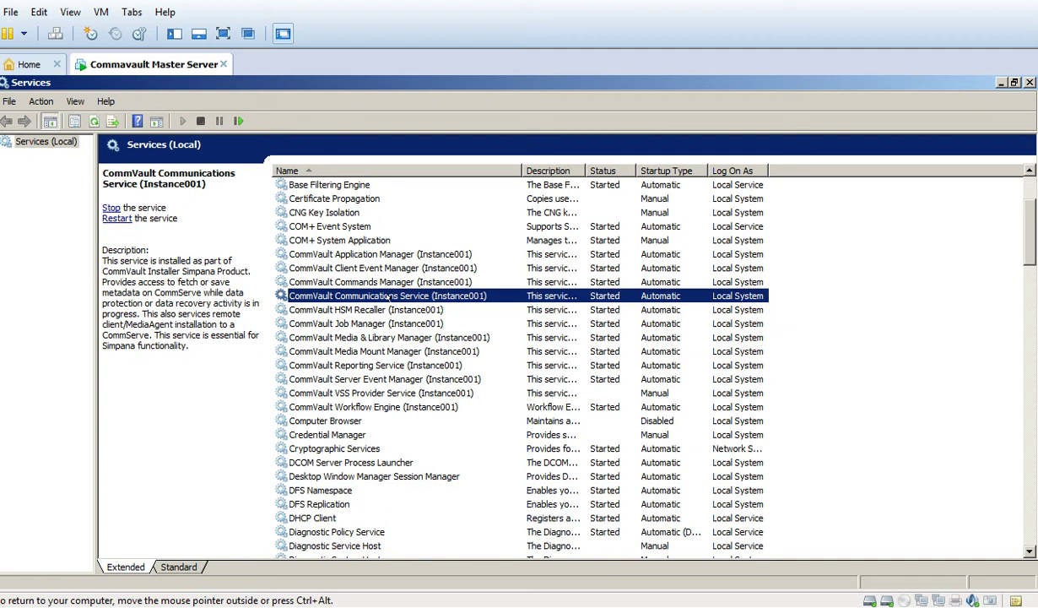
click(369, 324)
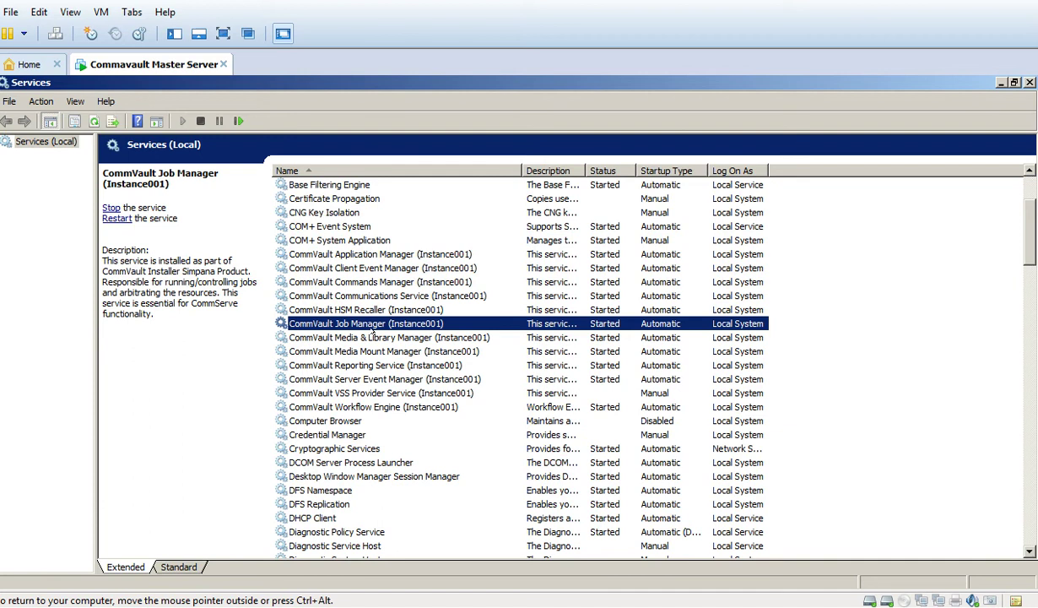
click(371, 338)
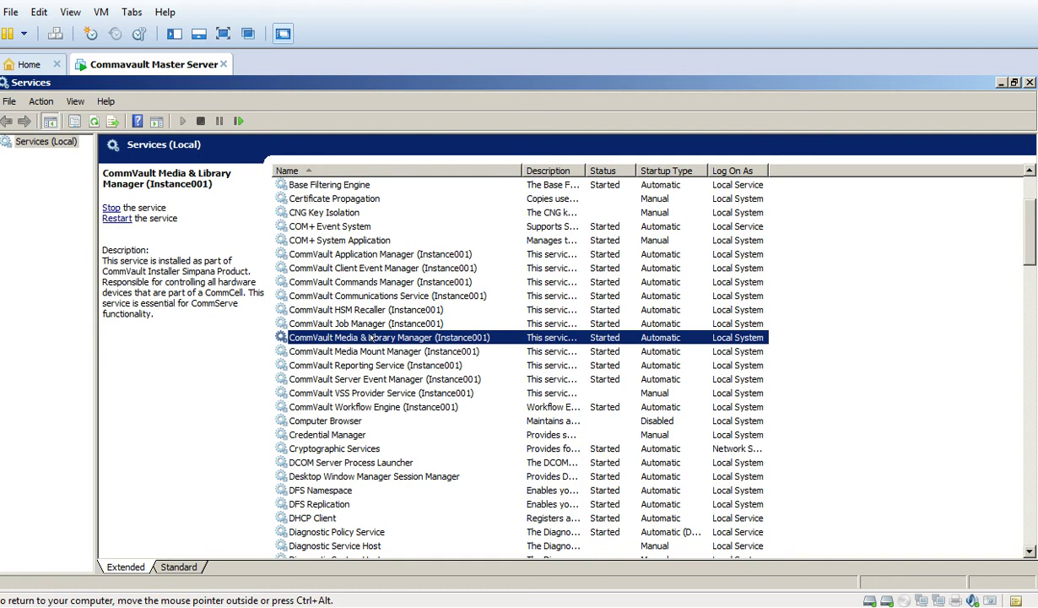
click(374, 350)
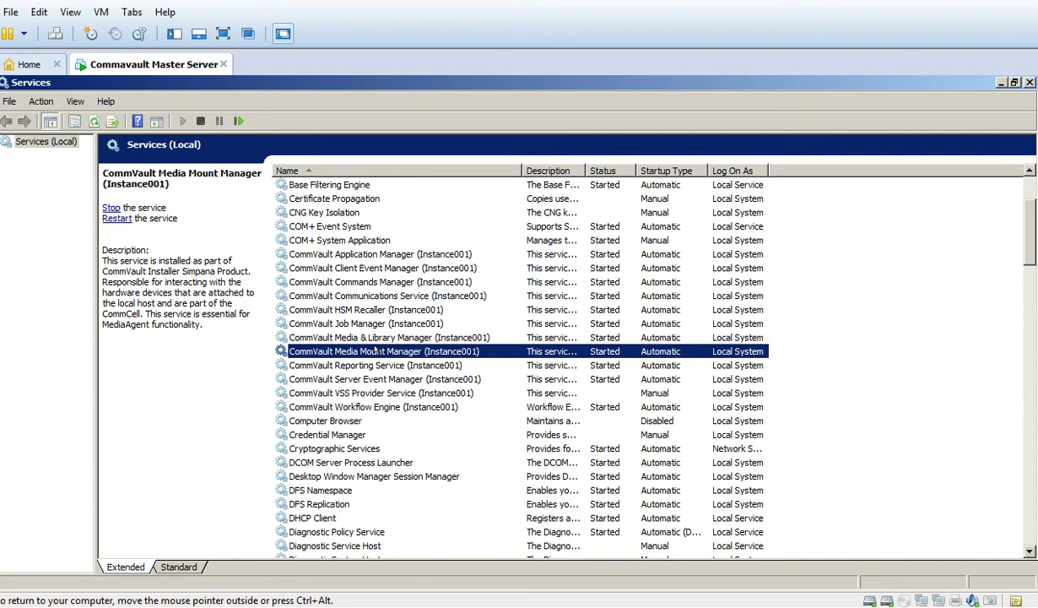
click(377, 378)
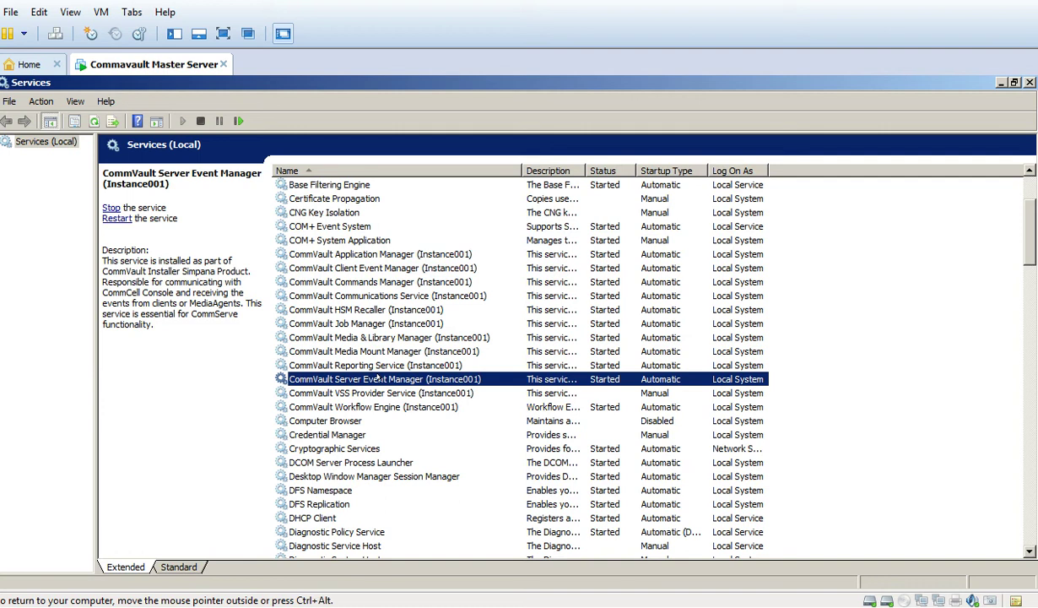
click(373, 389)
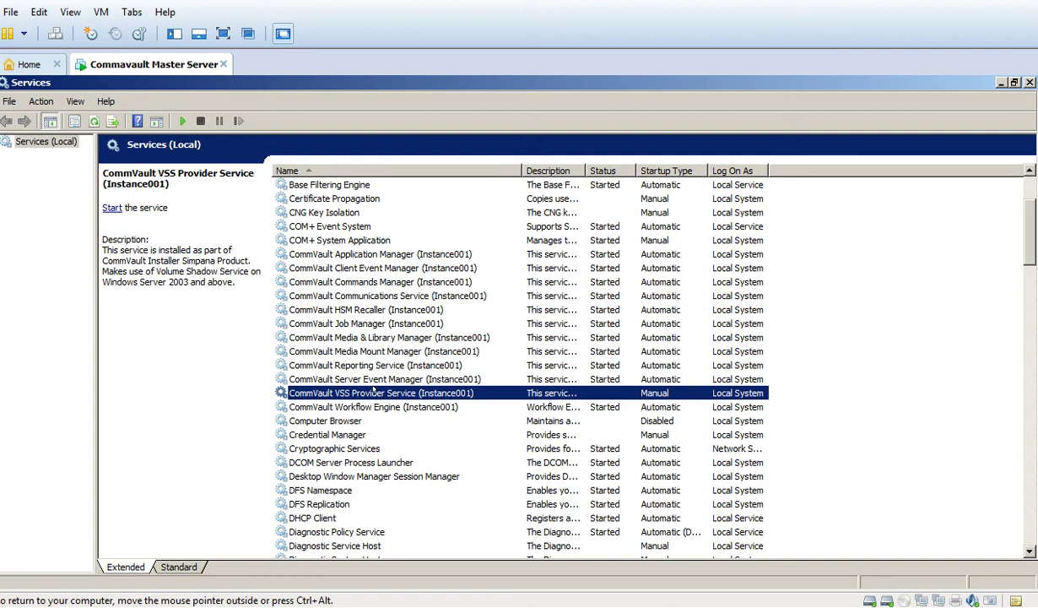
Step: Review the SQL Server (COMMVAULT) service and the SQL Server Agent below it, and close the Services console
drag(1030, 237, 1034, 435)
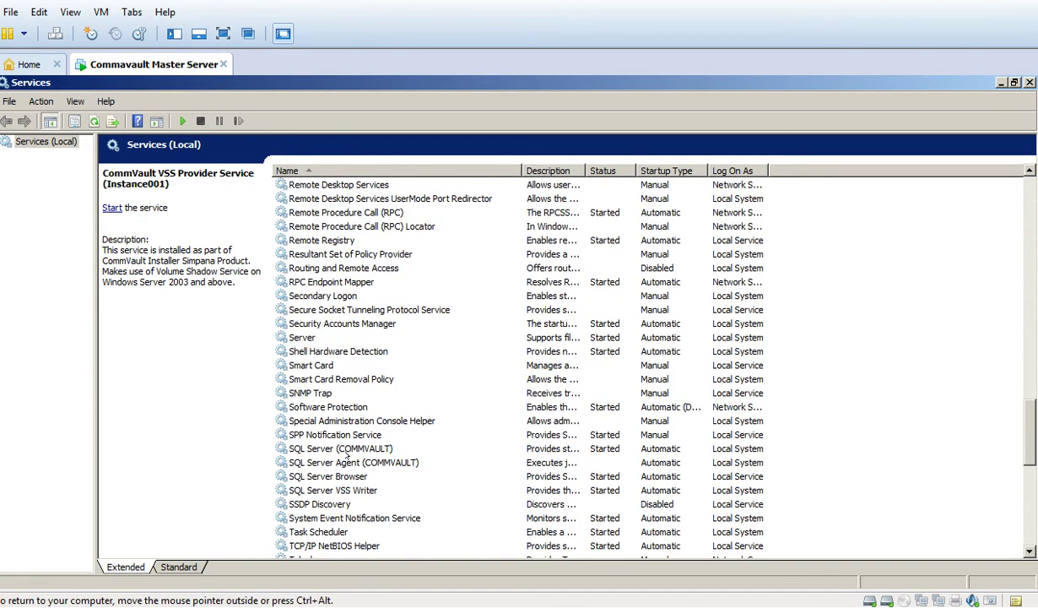
click(338, 449)
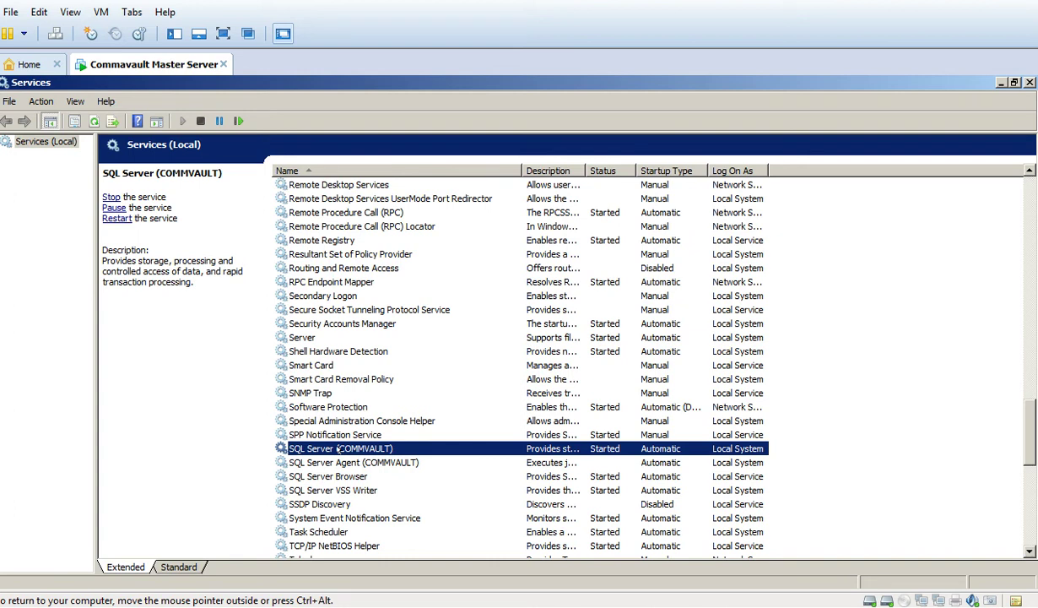
key(Down)
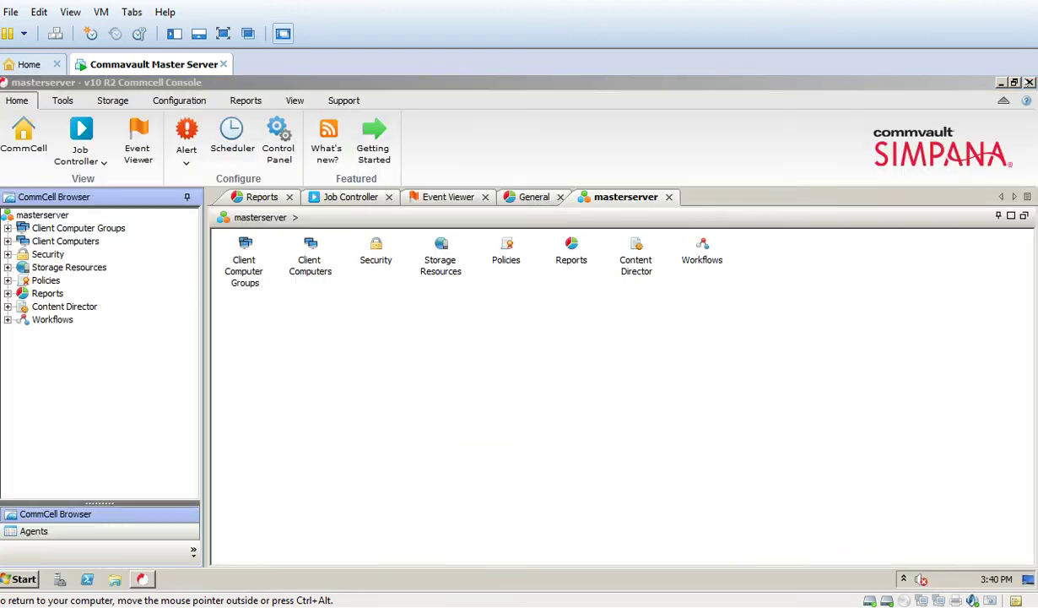
click(1000, 82)
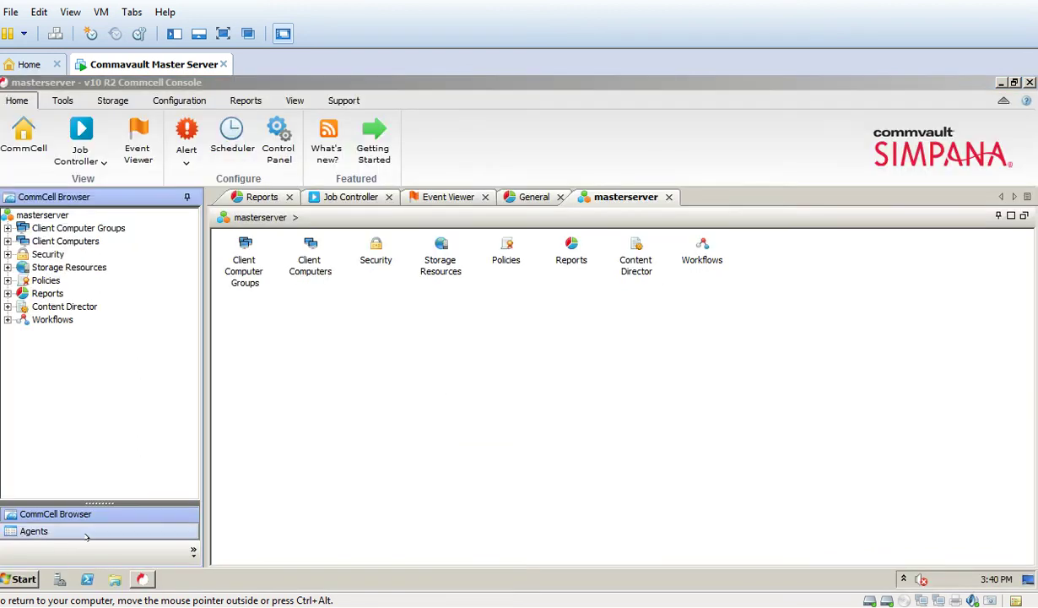
Step: Open the Windows Services console by running services.msc
click(24, 579)
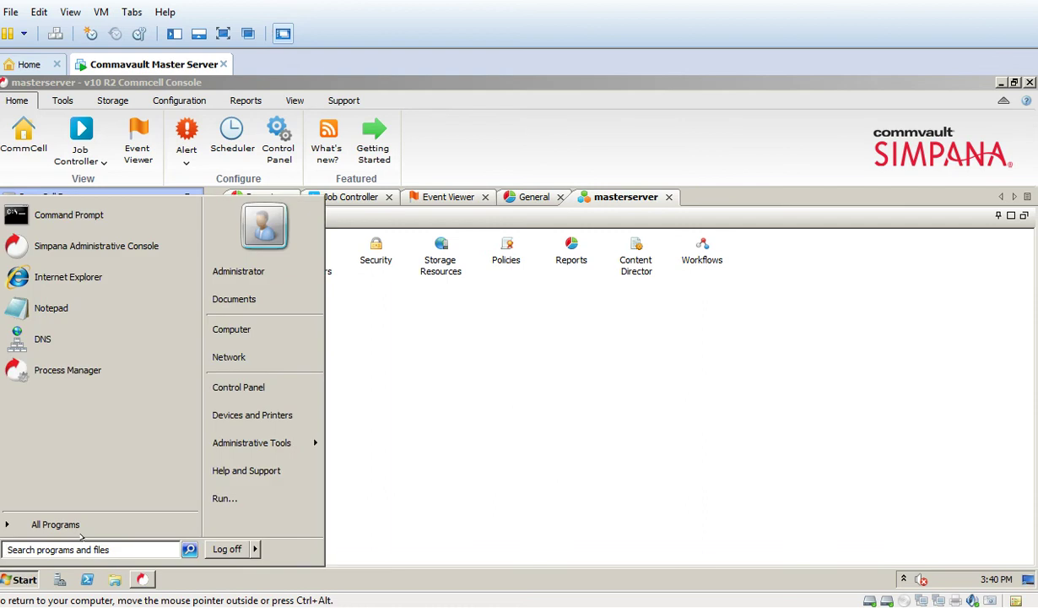
text(serv)
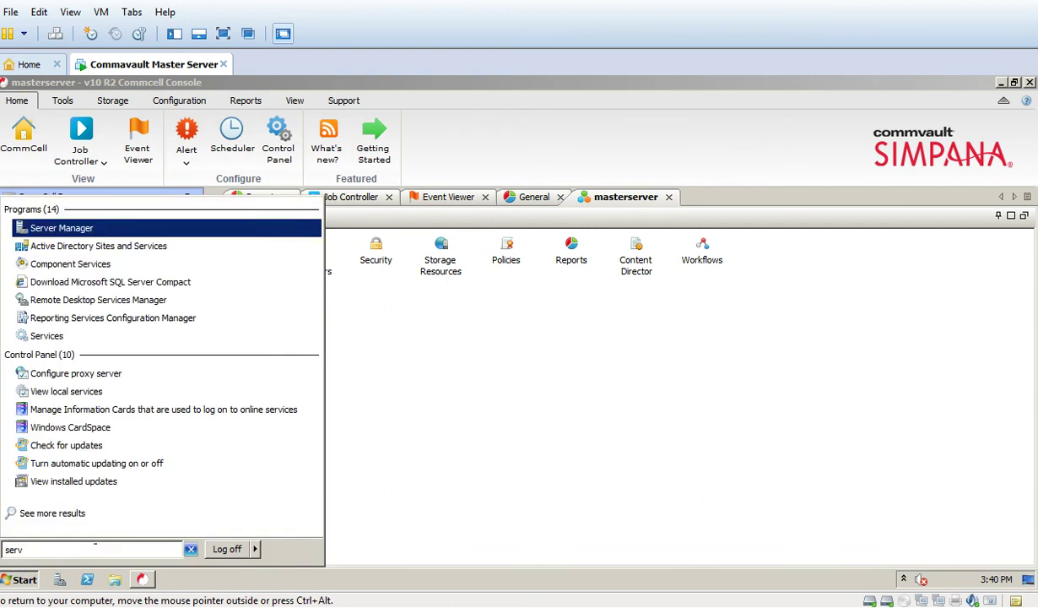
text(ices.msc)
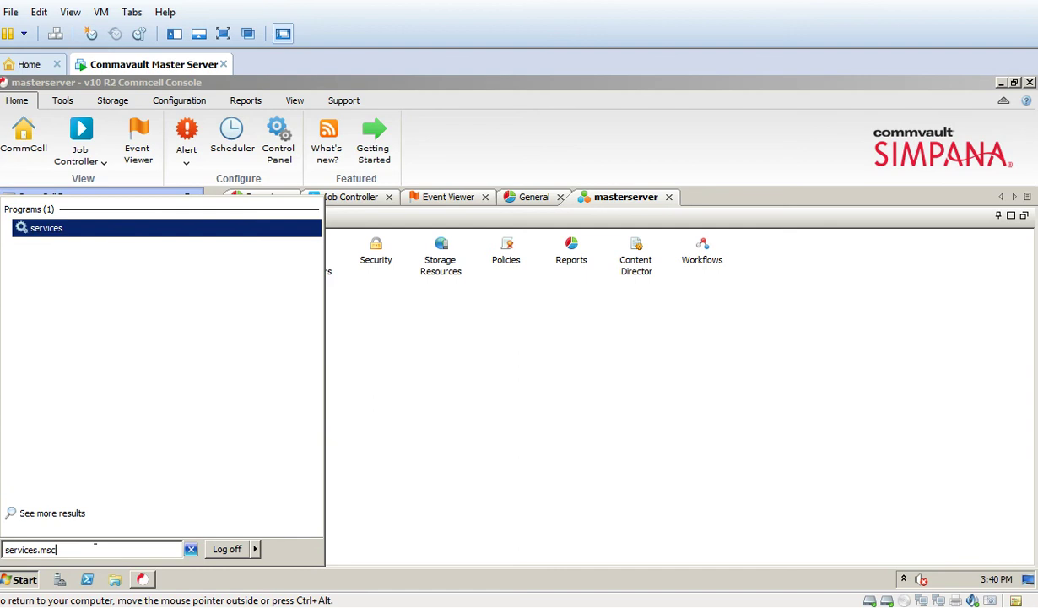
key(Return)
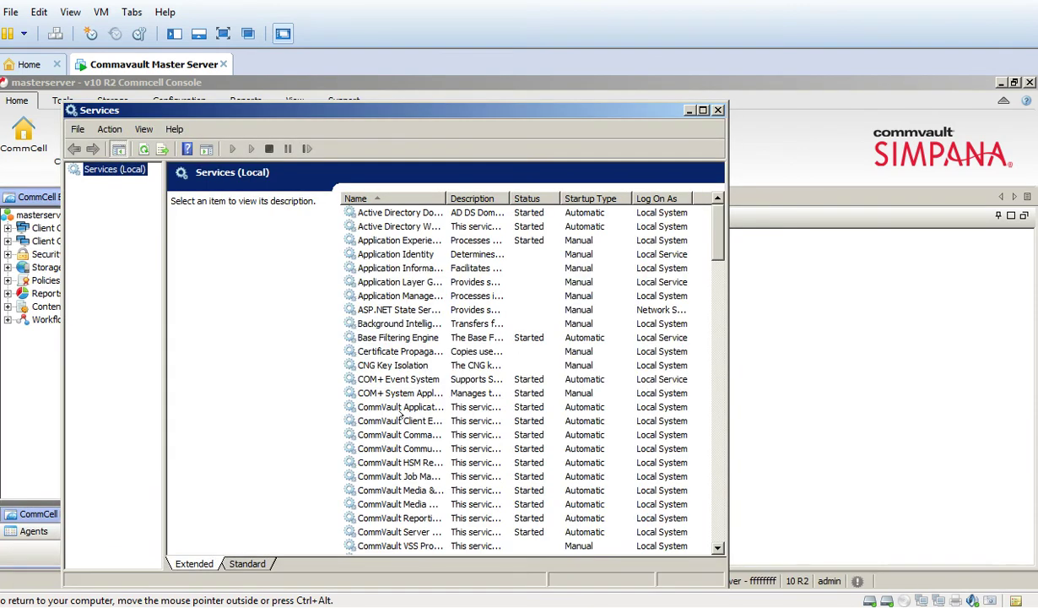
Step: Check the dependencies of the CommVault Application Manager (Instance001) service in its properties, then close them
click(394, 407)
right_click(394, 408)
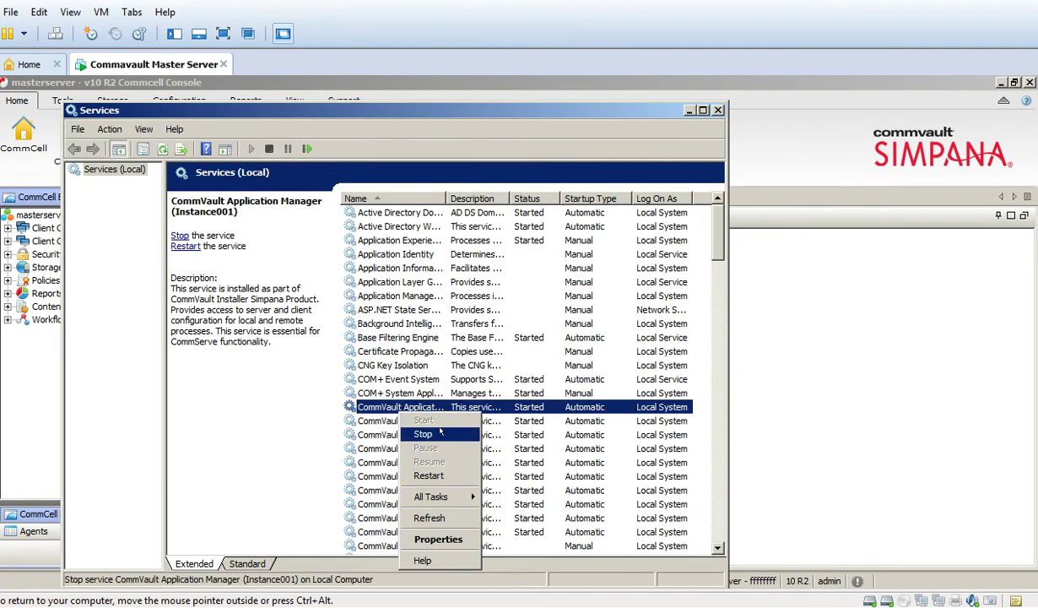
click(438, 538)
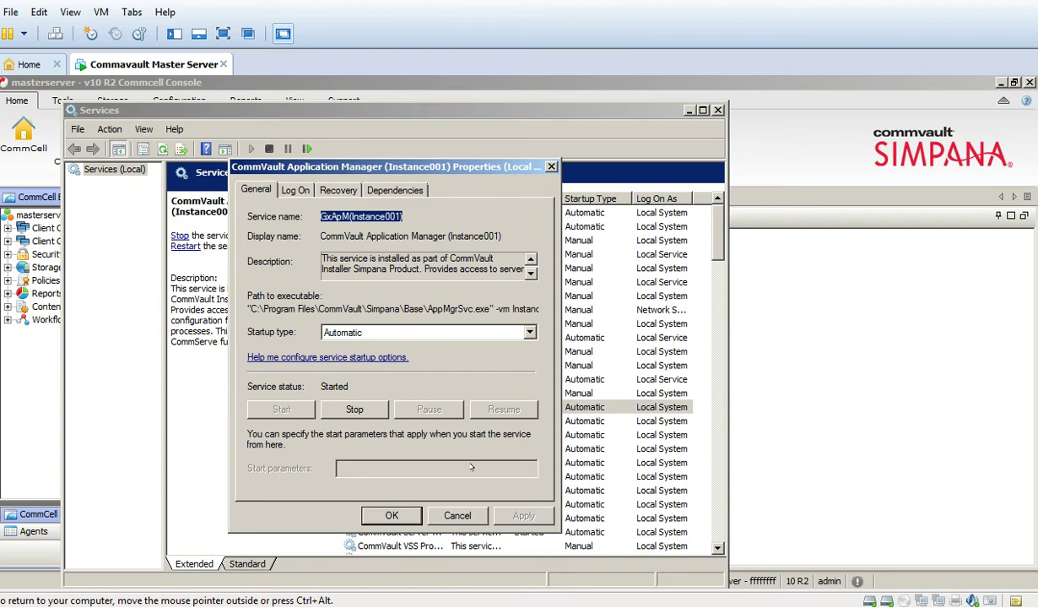
click(376, 189)
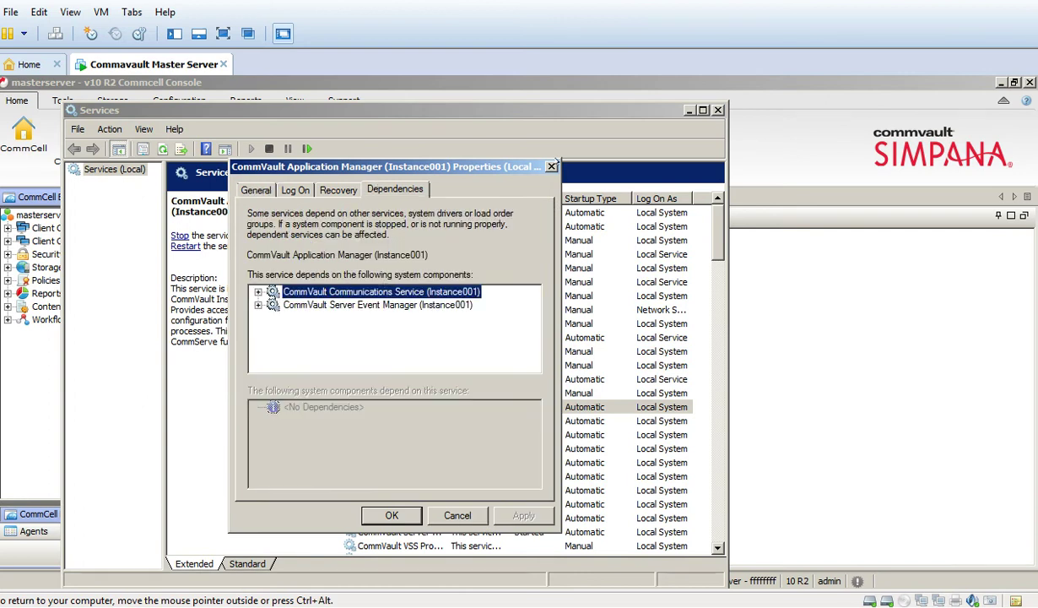
click(552, 167)
Step: Check the dependencies of the CommVault Client Event Manager (Instance001) service, then close its properties and minimize the Services console
click(413, 420)
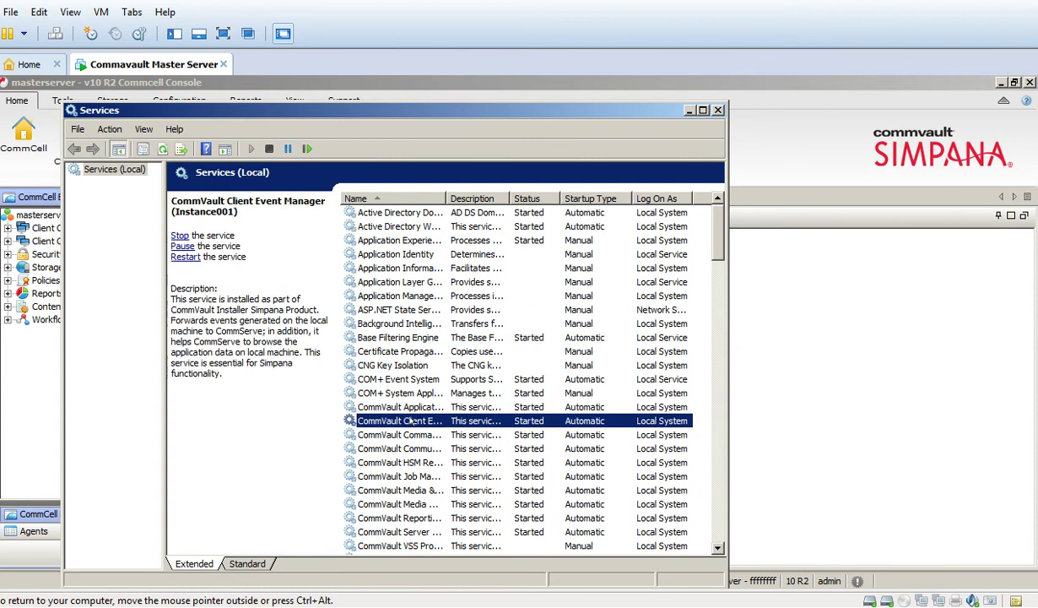
right_click(415, 422)
click(455, 550)
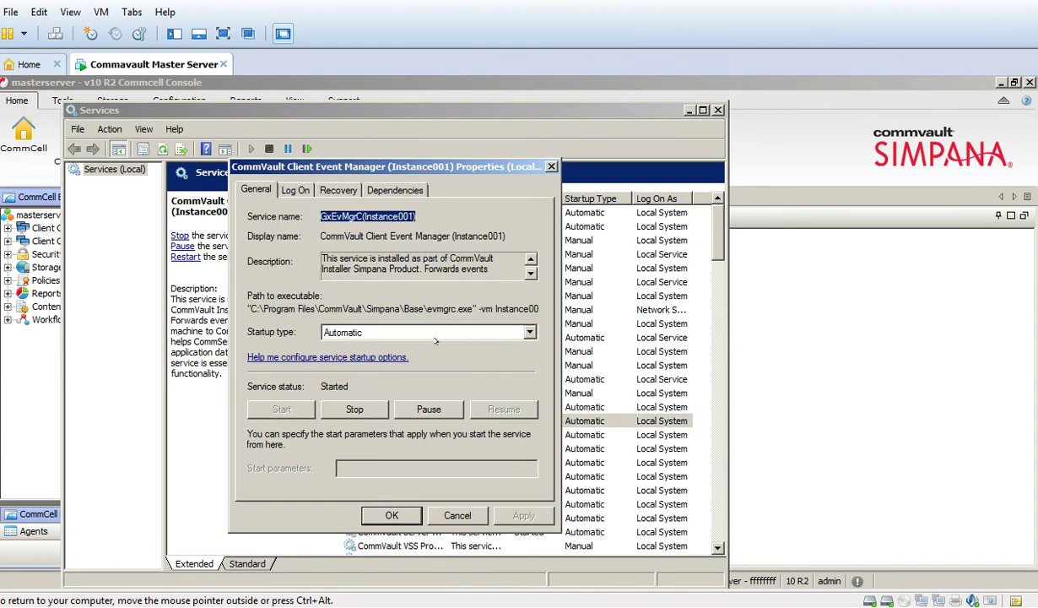
click(395, 190)
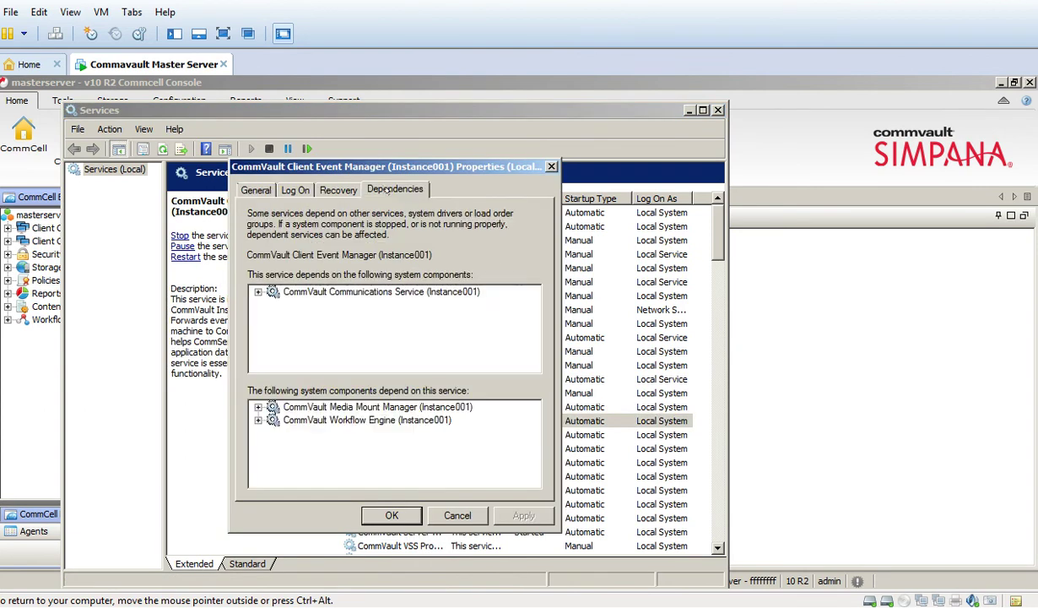
click(552, 166)
click(690, 110)
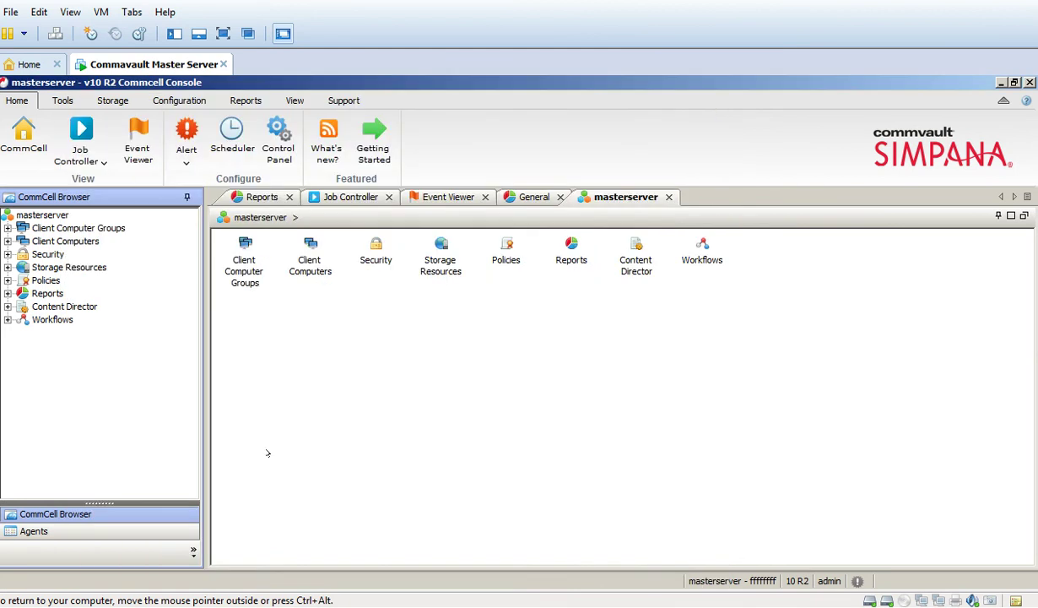
Step: Browse to the Simpana Base folder at C:\Program Files\CommVault\Simpana\Base
click(10, 581)
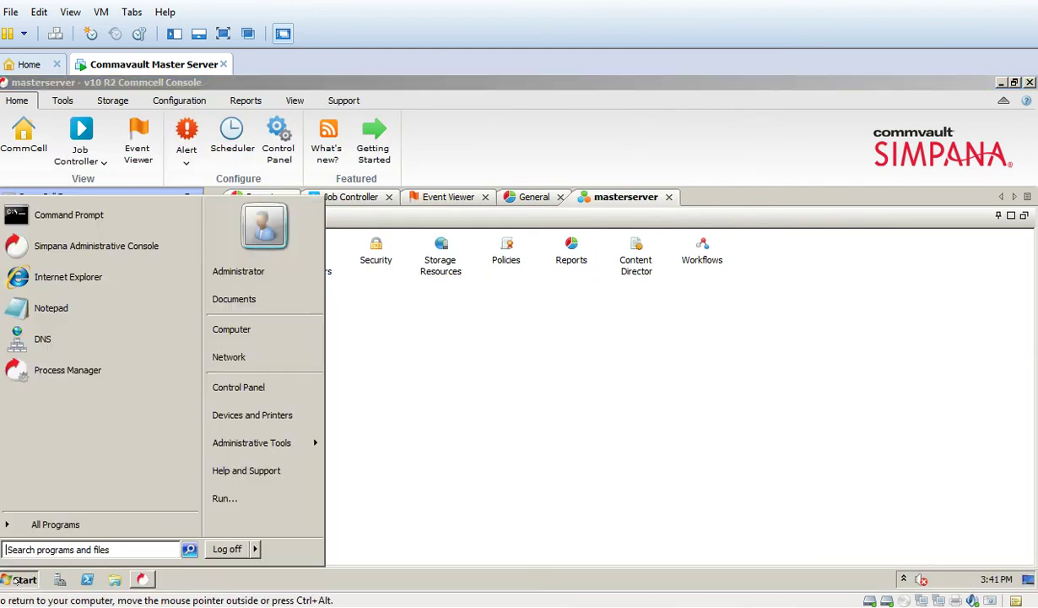
click(235, 327)
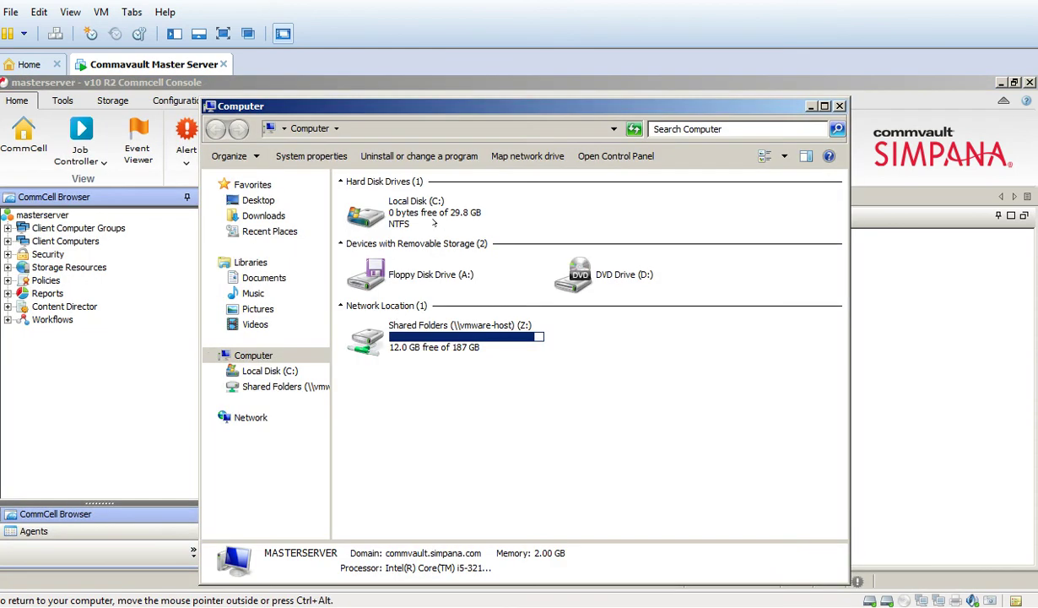
double_click(421, 205)
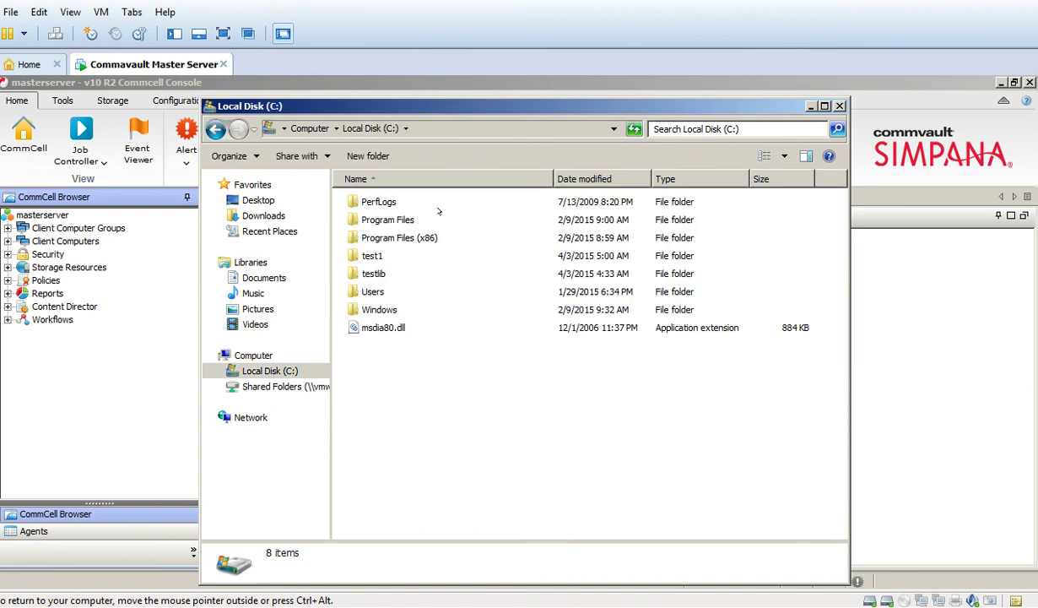
double_click(371, 218)
double_click(372, 217)
double_click(377, 219)
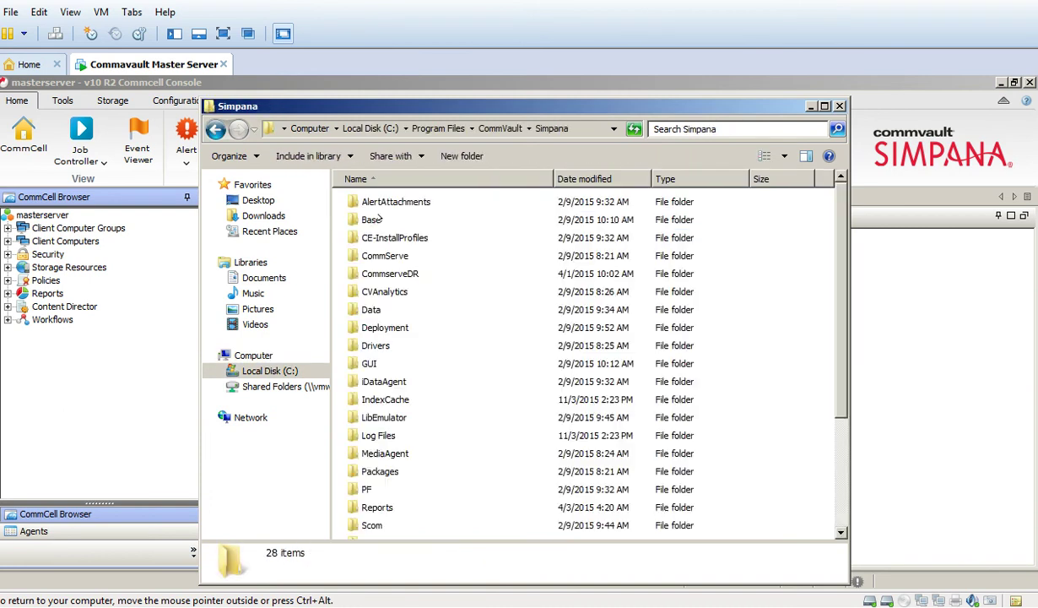
double_click(372, 219)
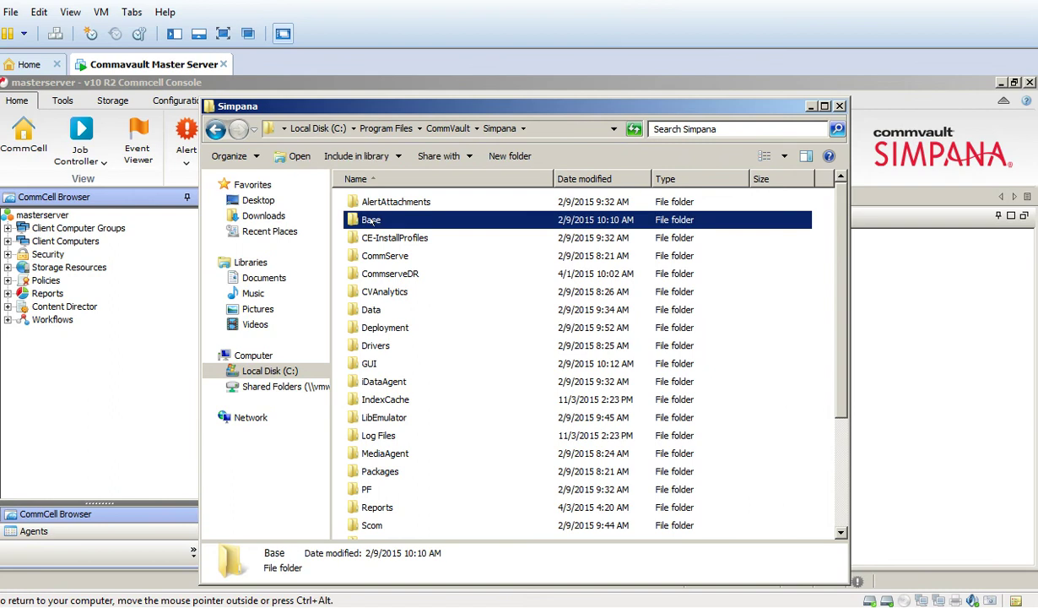
Step: Locate the GxAdmin application in the Base folder, launch it to open Process Manager, and minimize the folder window
click(384, 253)
key(g)
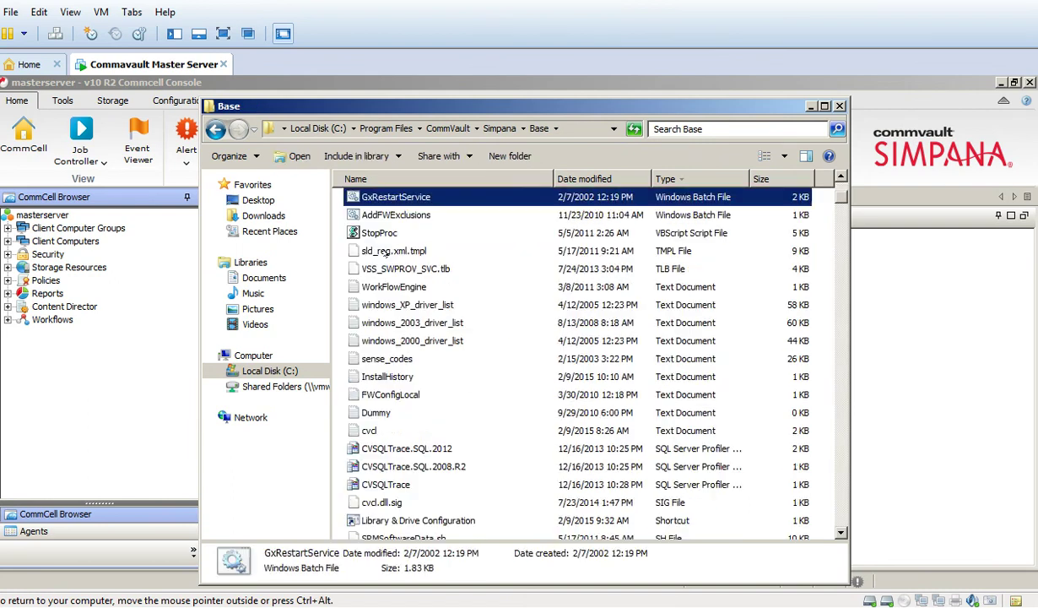
key(g)
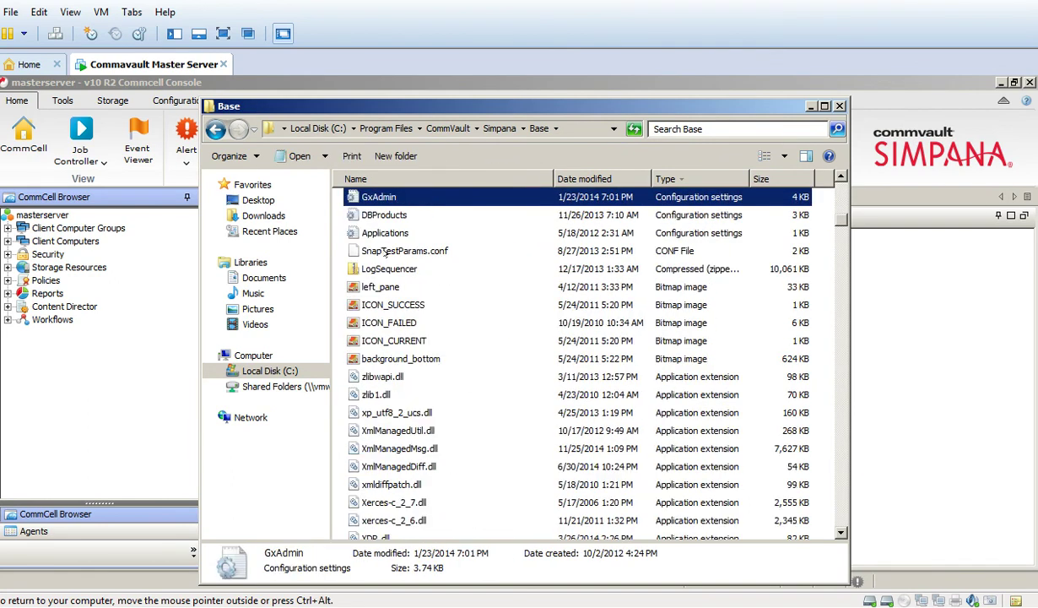
key(g)
key(g)
key(g)
key(g)
key(g)
key(g)
key(g)
key(g)
key(g)
key(g)
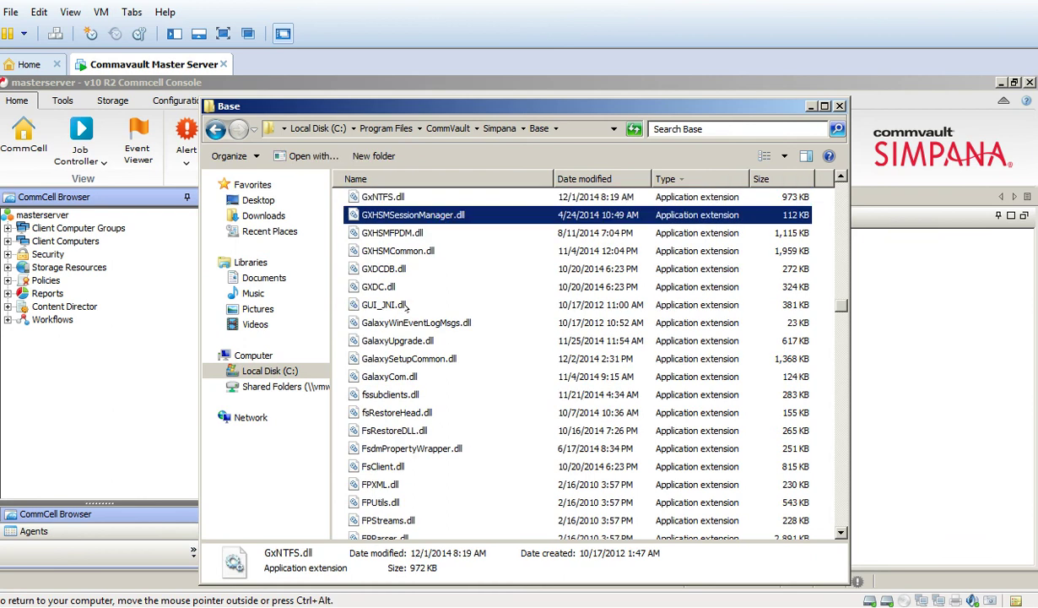
key(g)
key(g)
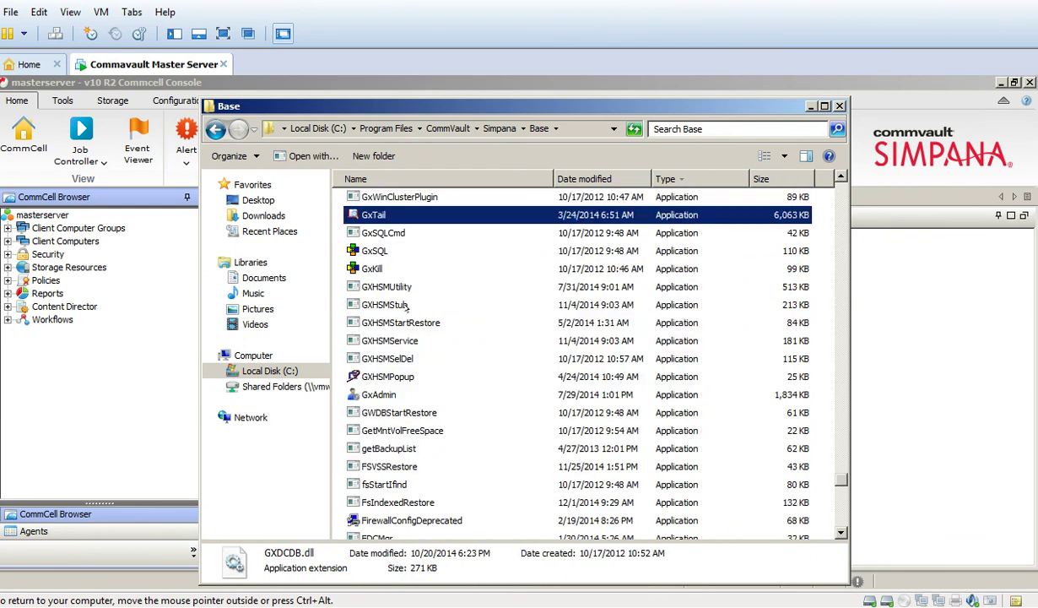
key(g)
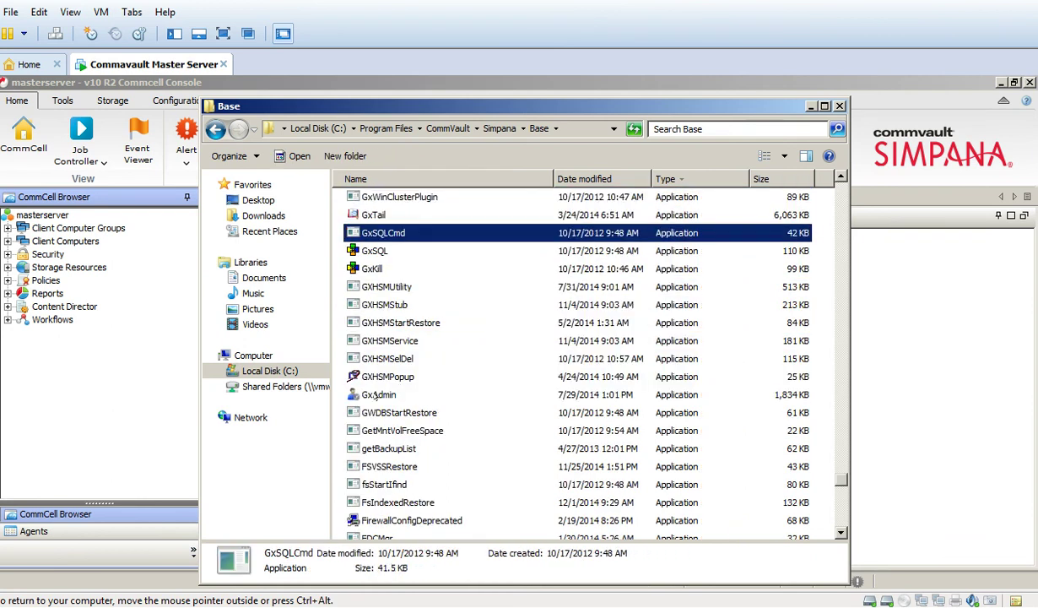
click(371, 391)
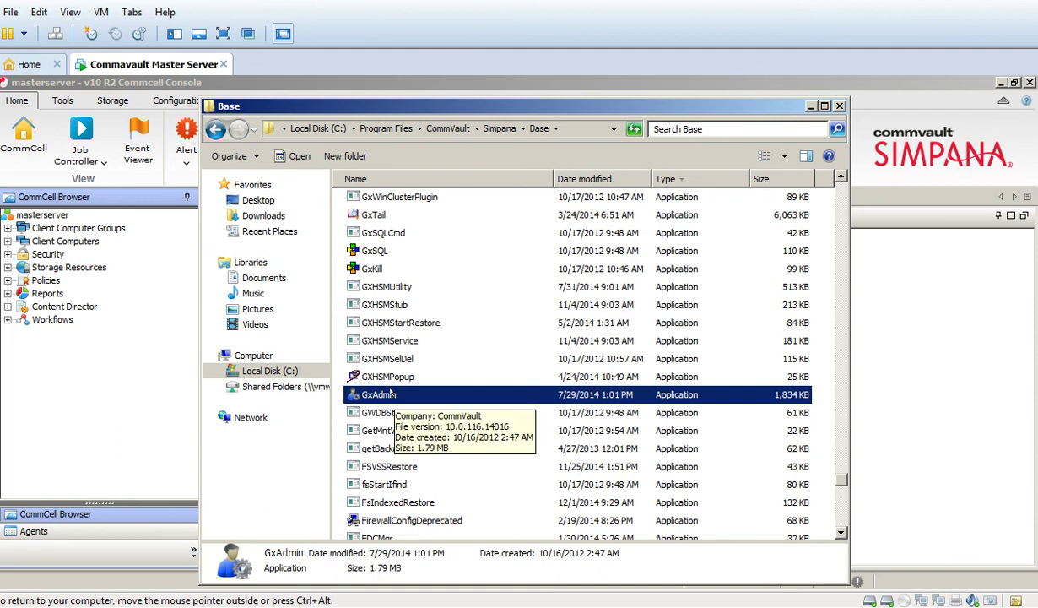
double_click(391, 394)
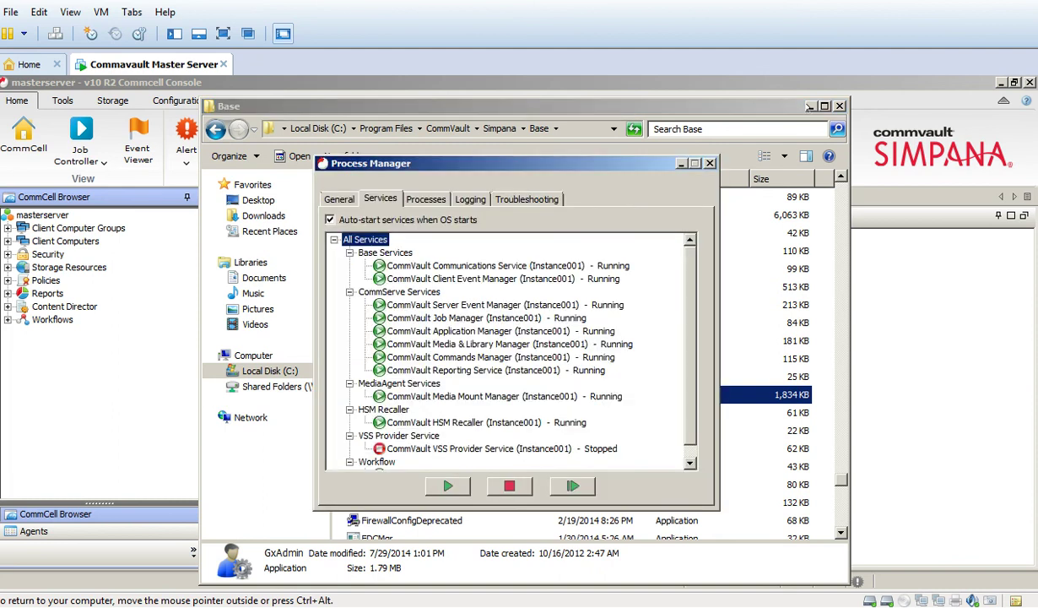
click(810, 107)
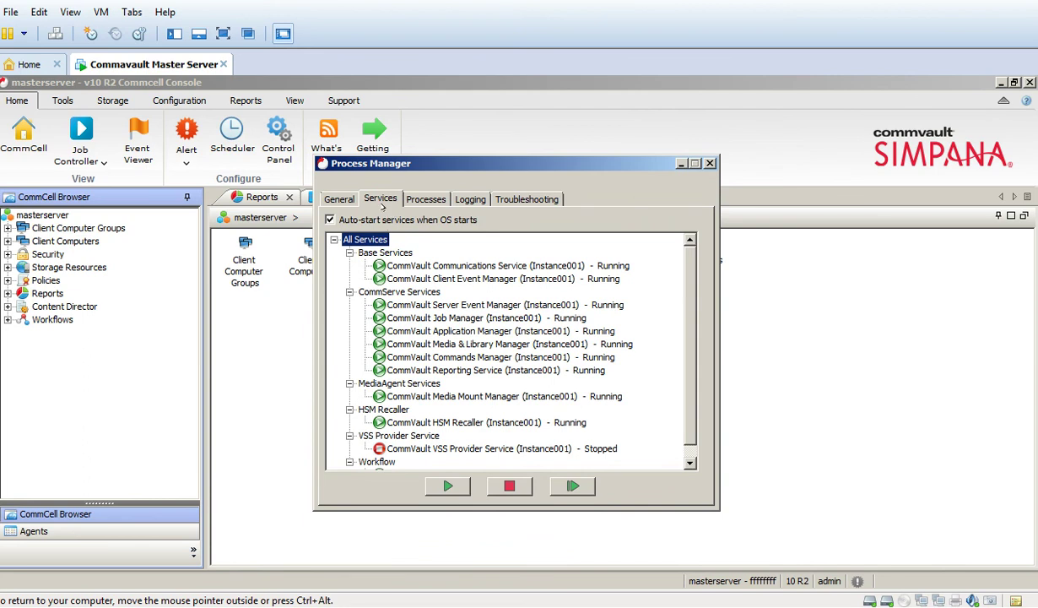
Step: Request a restart of the Base Services, CommServe Services and MediaAgent Services groups in turn, declining each confirmation
click(399, 252)
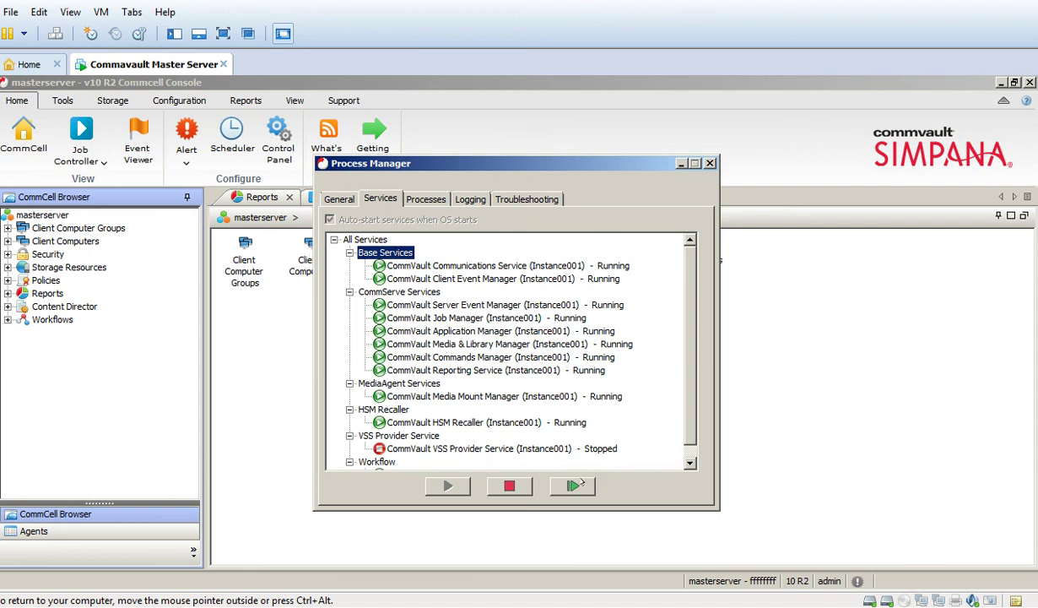
click(572, 486)
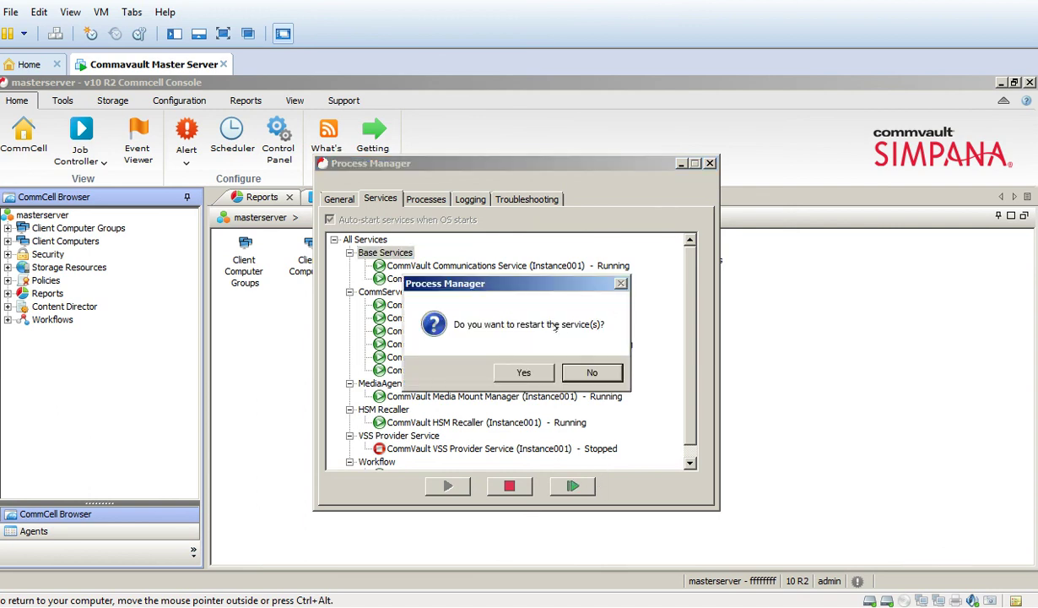
click(543, 371)
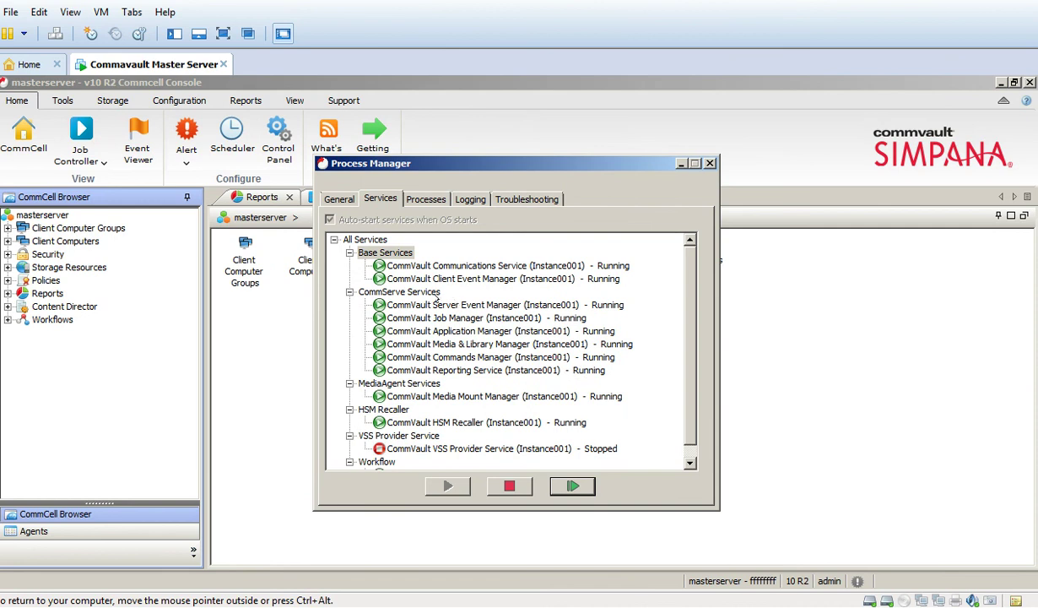
click(421, 291)
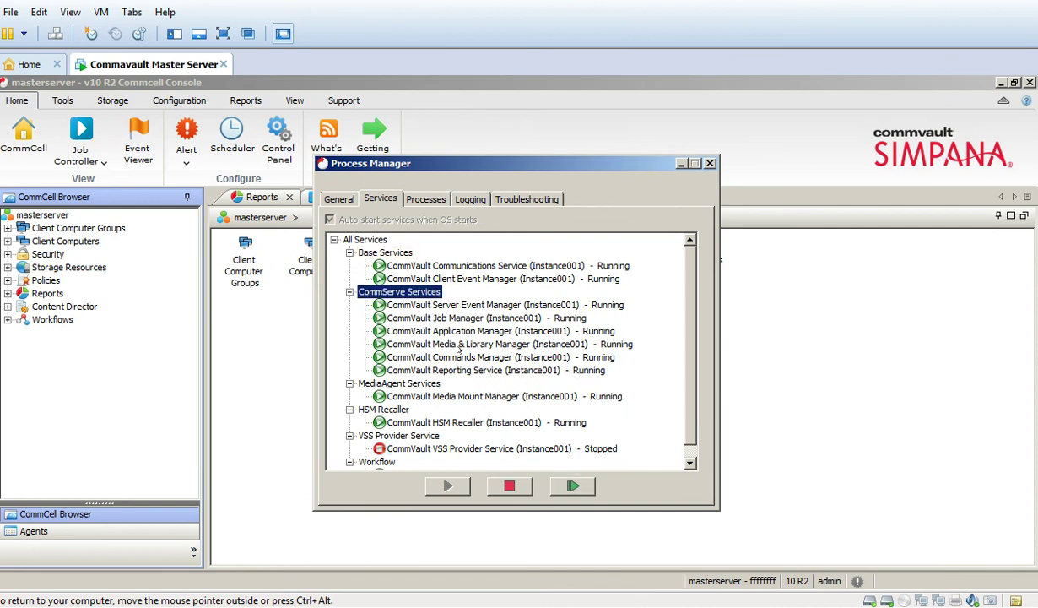
click(563, 486)
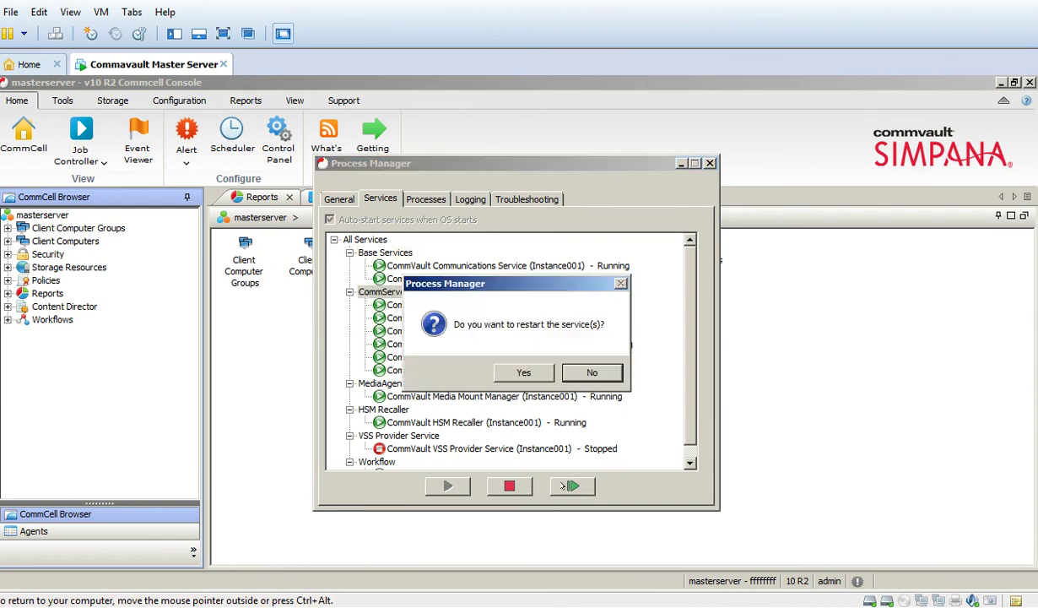
click(560, 370)
click(417, 382)
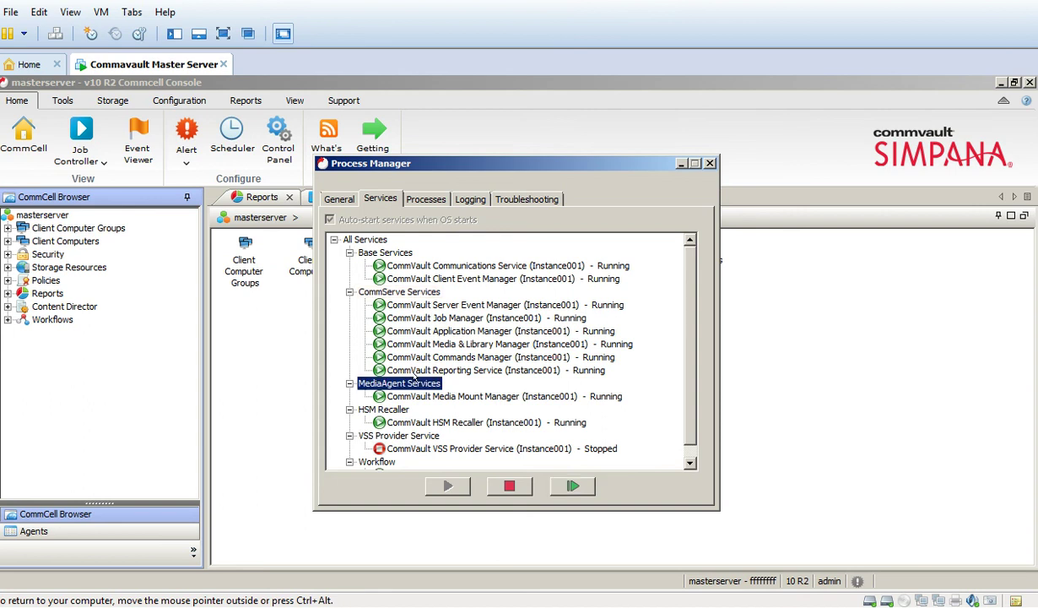
click(571, 486)
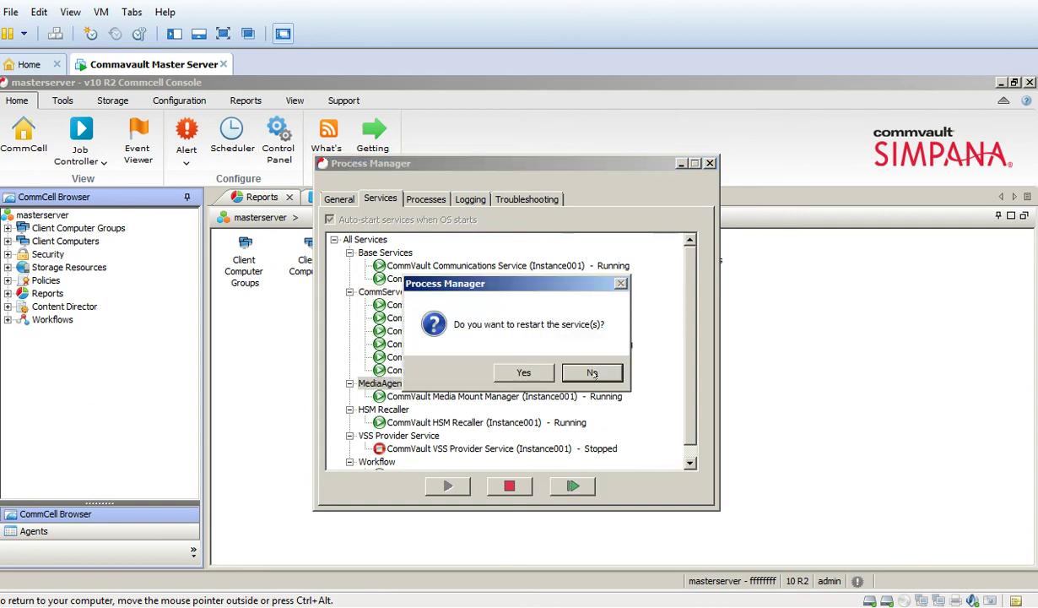
click(592, 374)
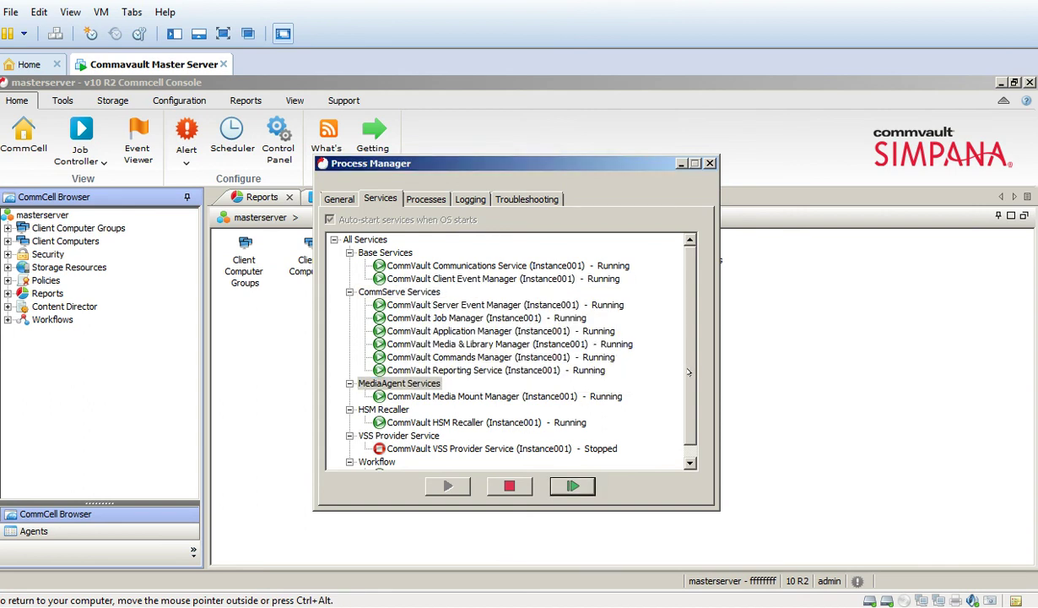
Step: Review the rest of the Process Manager service list down to the Workflow group, and close Process Manager
drag(688, 372, 692, 400)
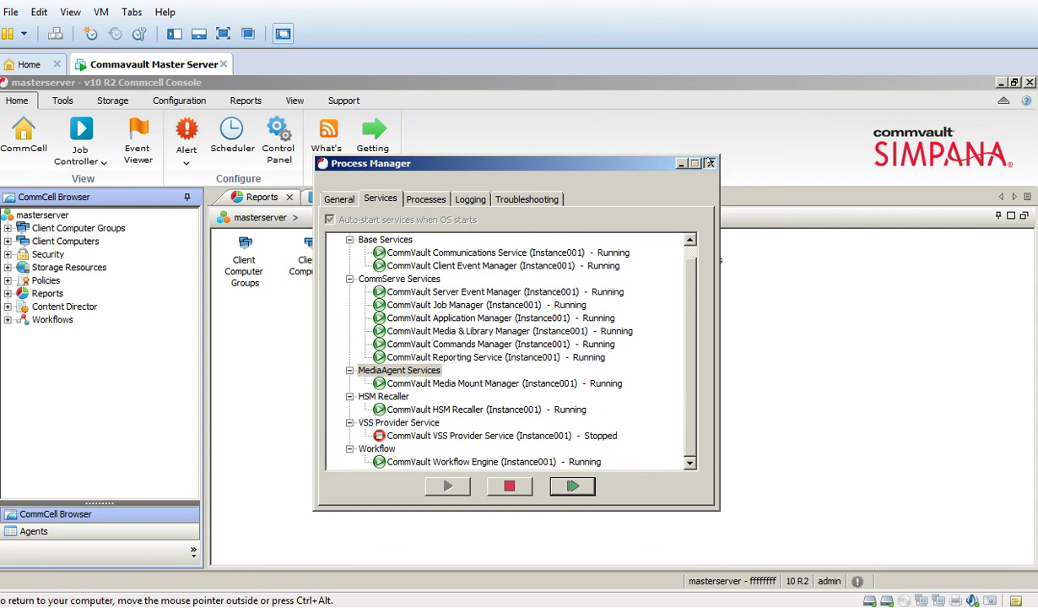
click(711, 163)
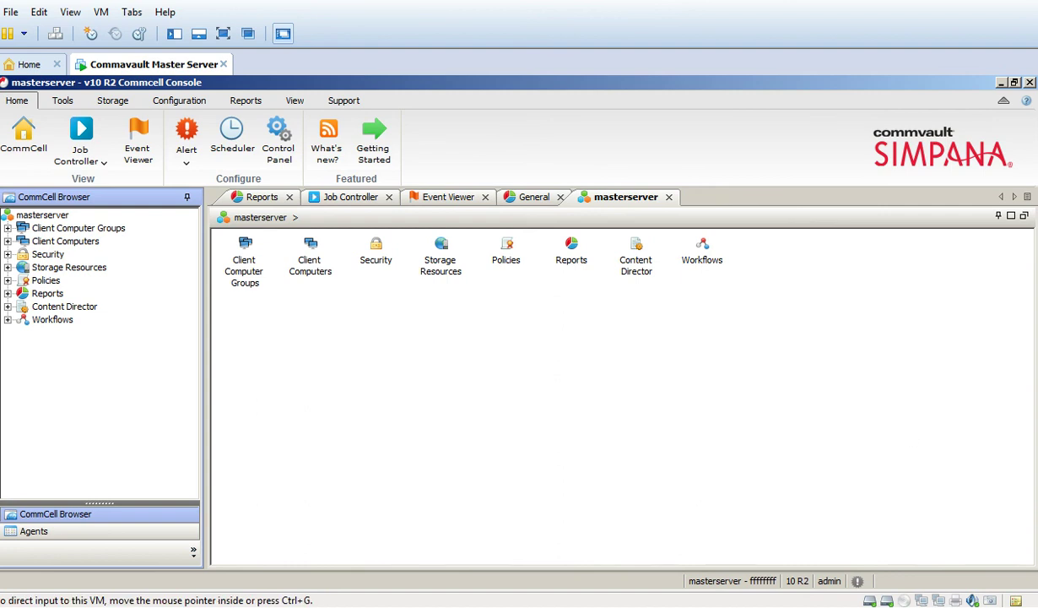
right_click(971, 460)
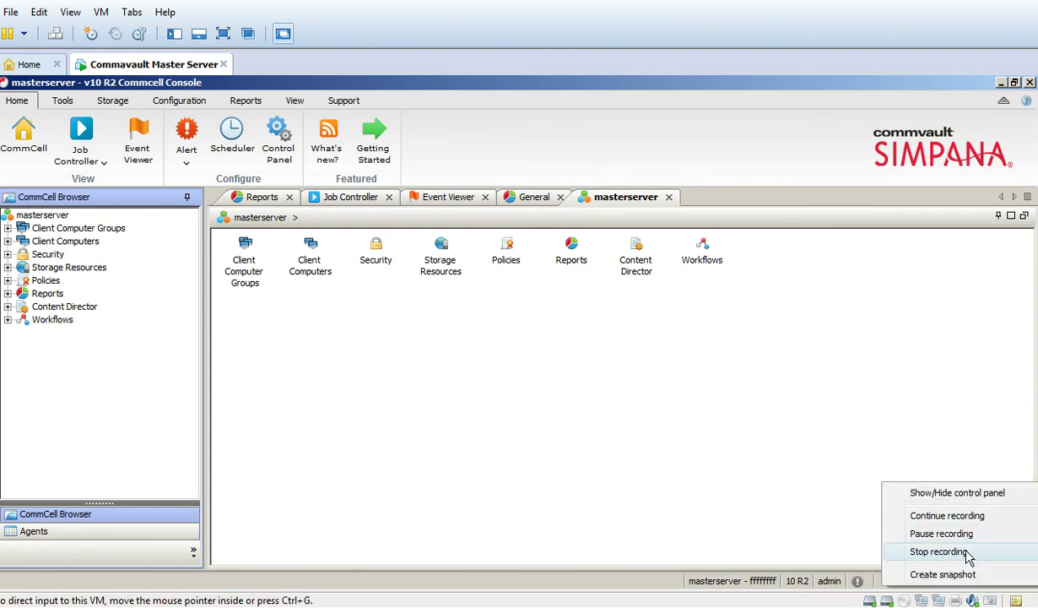